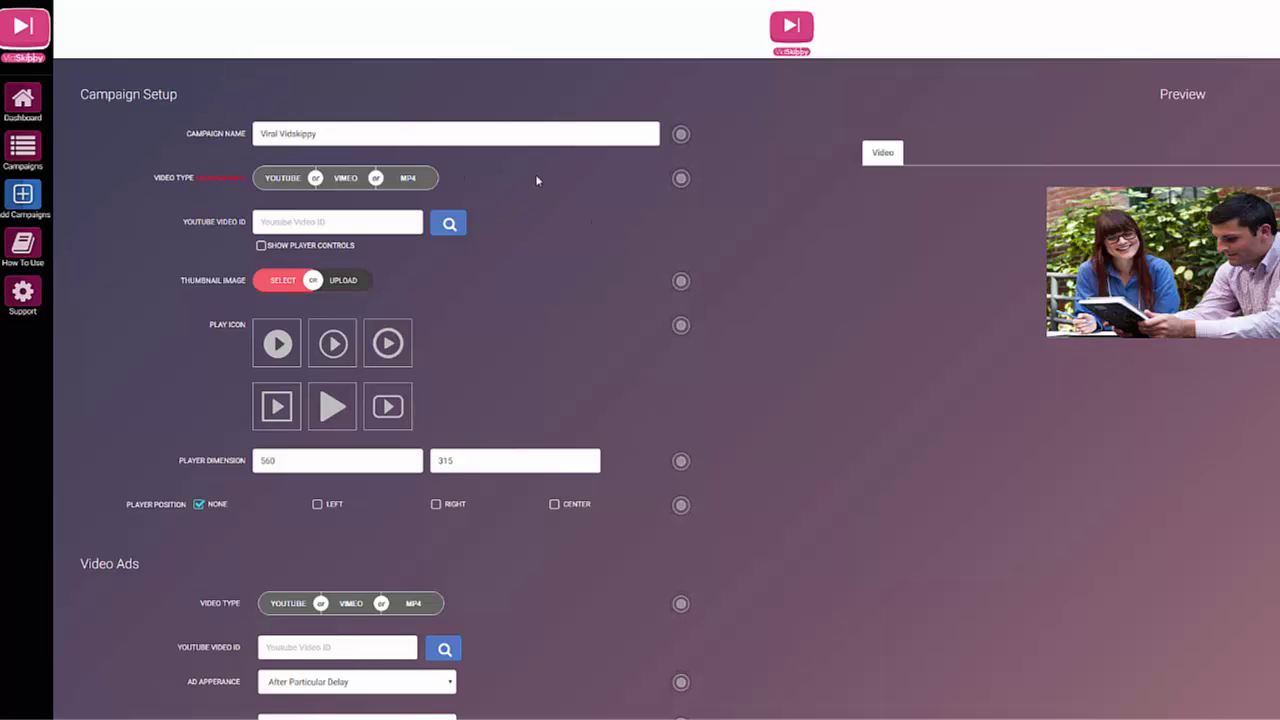
Step: Read the help notes for the campaign name, video type, thumbnail image and play icon settings
left_click(680, 134)
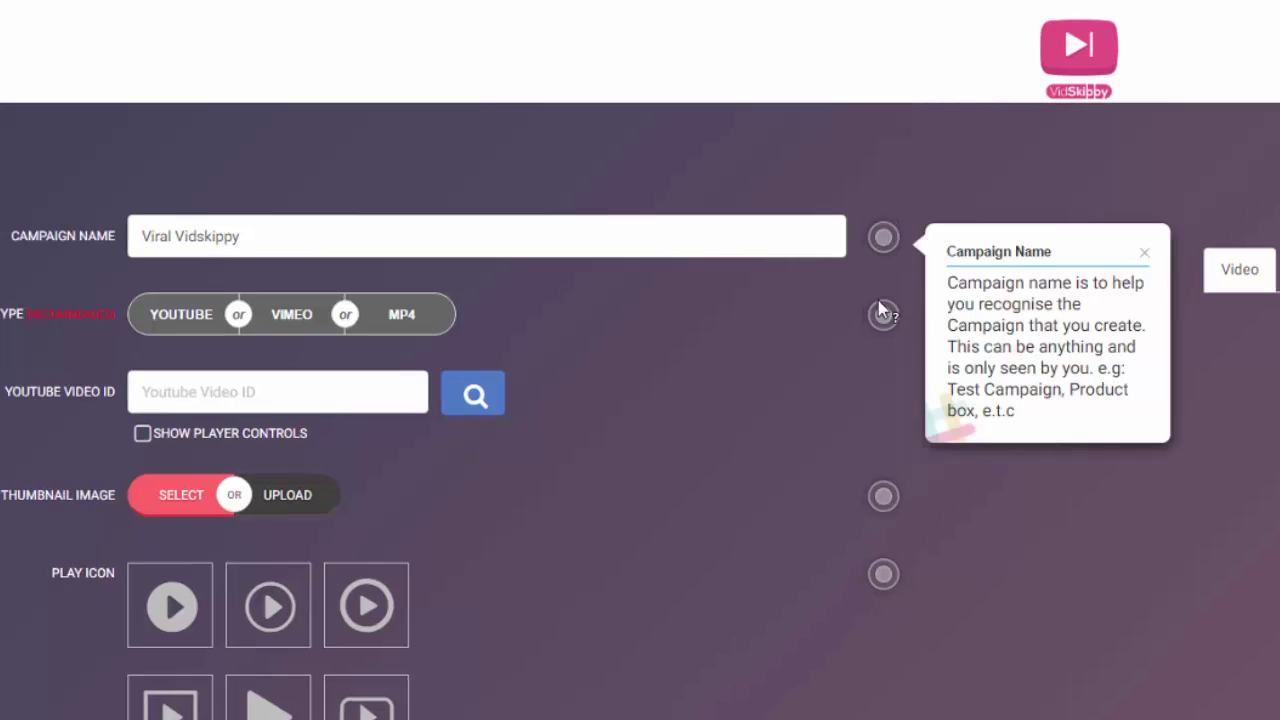
left_click(882, 313)
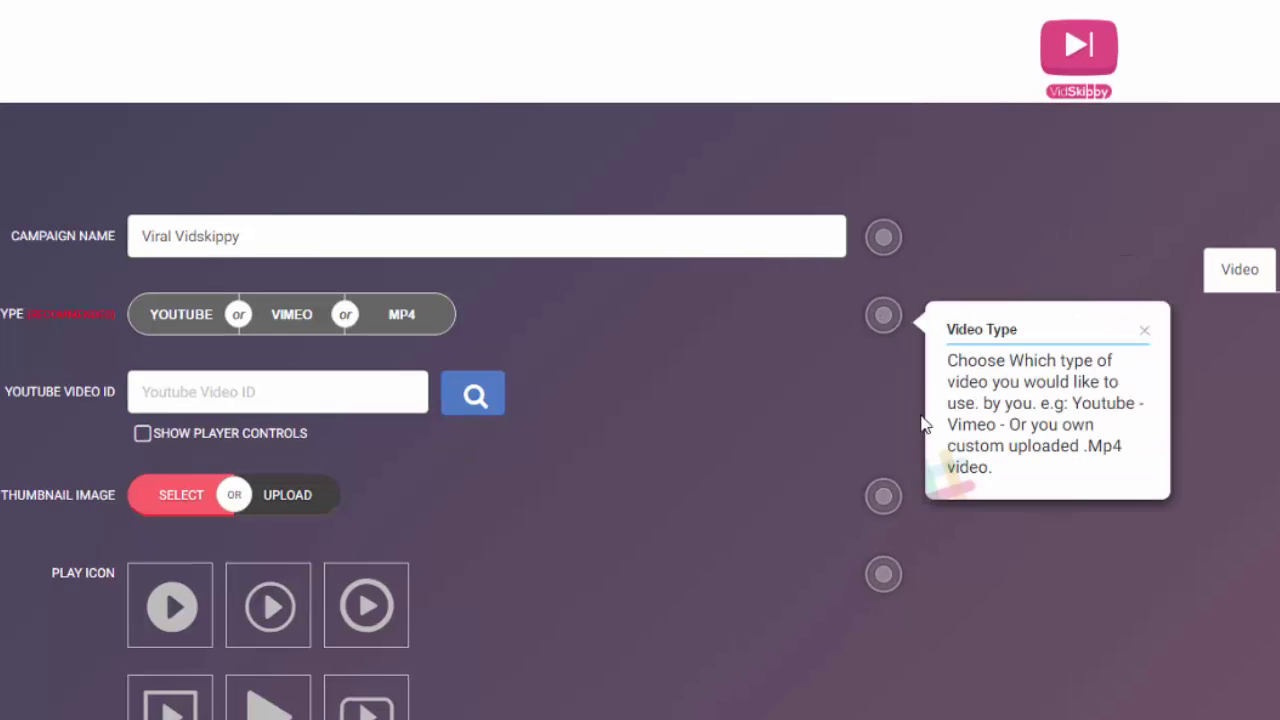
left_click(883, 494)
left_click(882, 576)
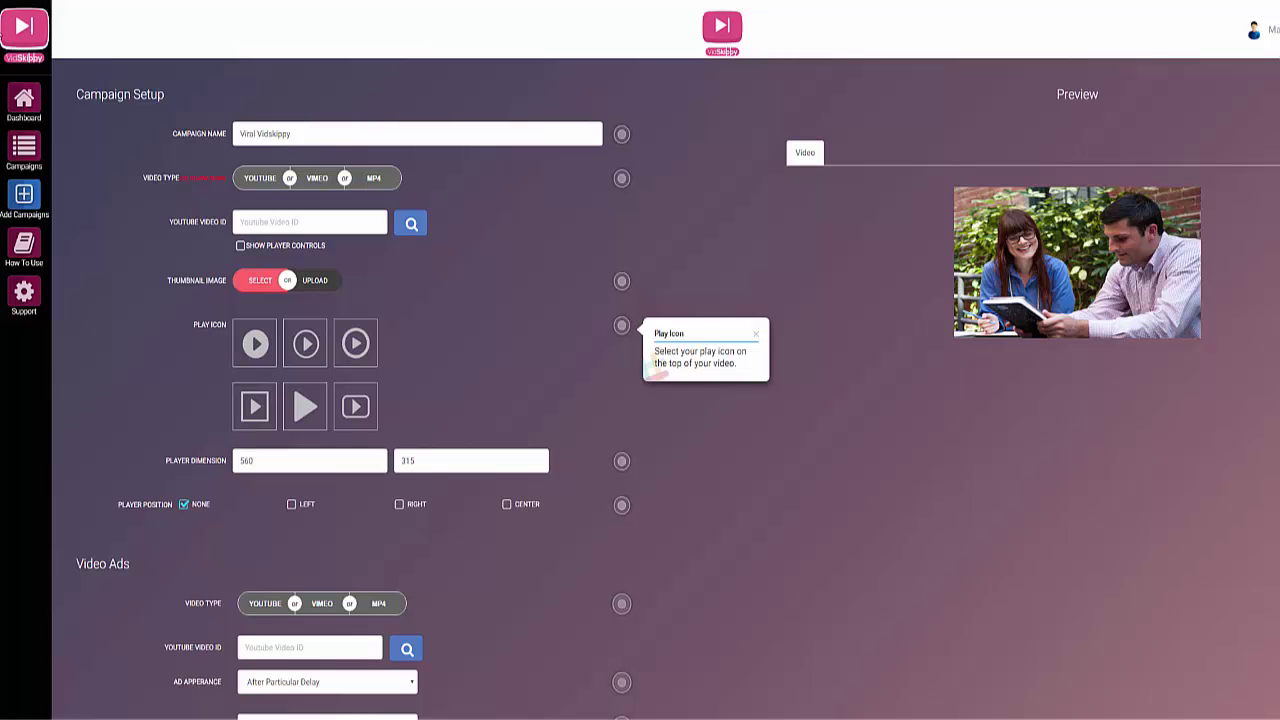
scroll(594, 171, "down", 1)
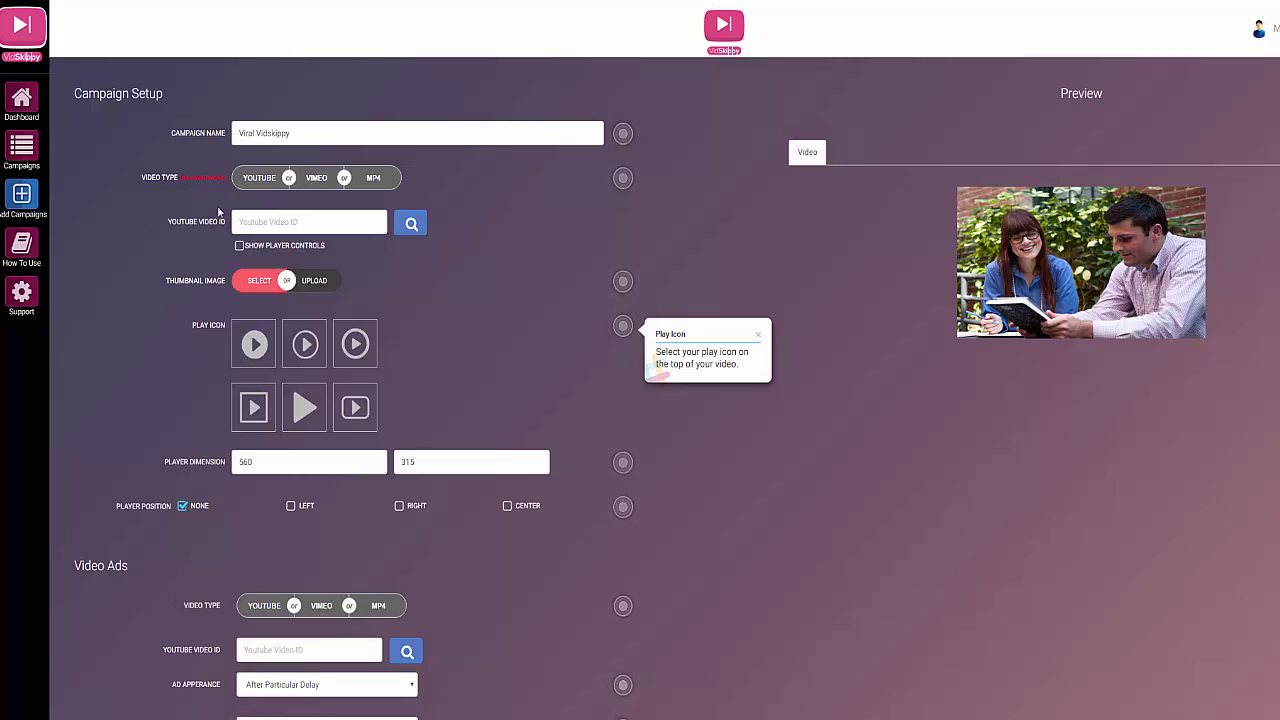
Step: Set the campaign's video type to YouTube and search for "BBC viral" videos
left_click(243, 184)
left_click(316, 183)
left_click(370, 184)
left_click(256, 179)
left_click(440, 222)
type("BBC viral")
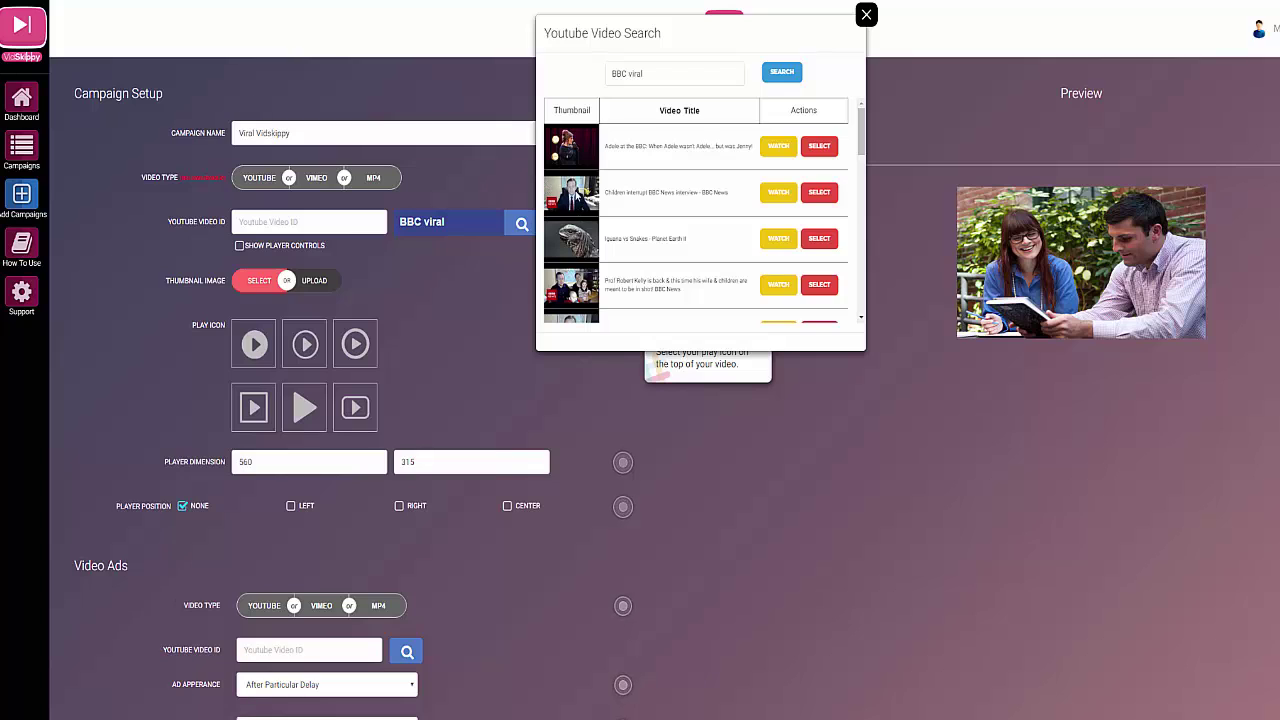
Step: Preview "Children interrupt BBC News interview - BBC News" and select it as the campaign video
left_click(777, 192)
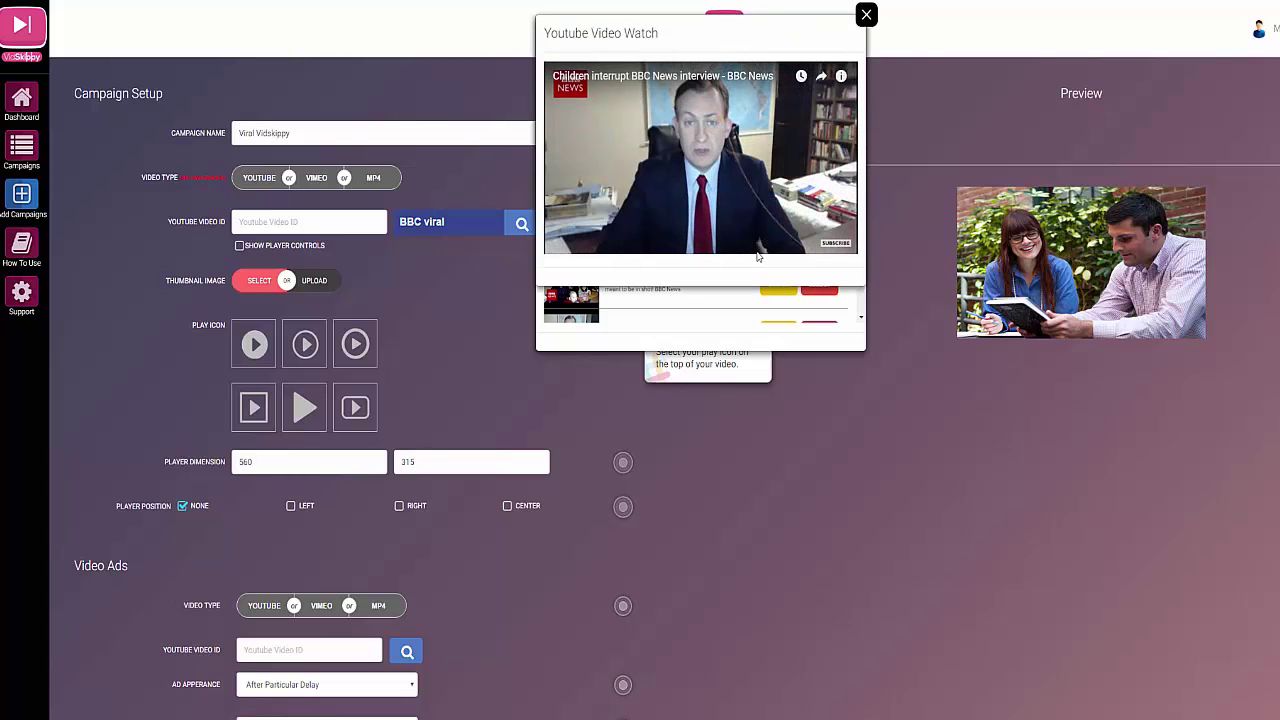
left_click(866, 14)
left_click(818, 192)
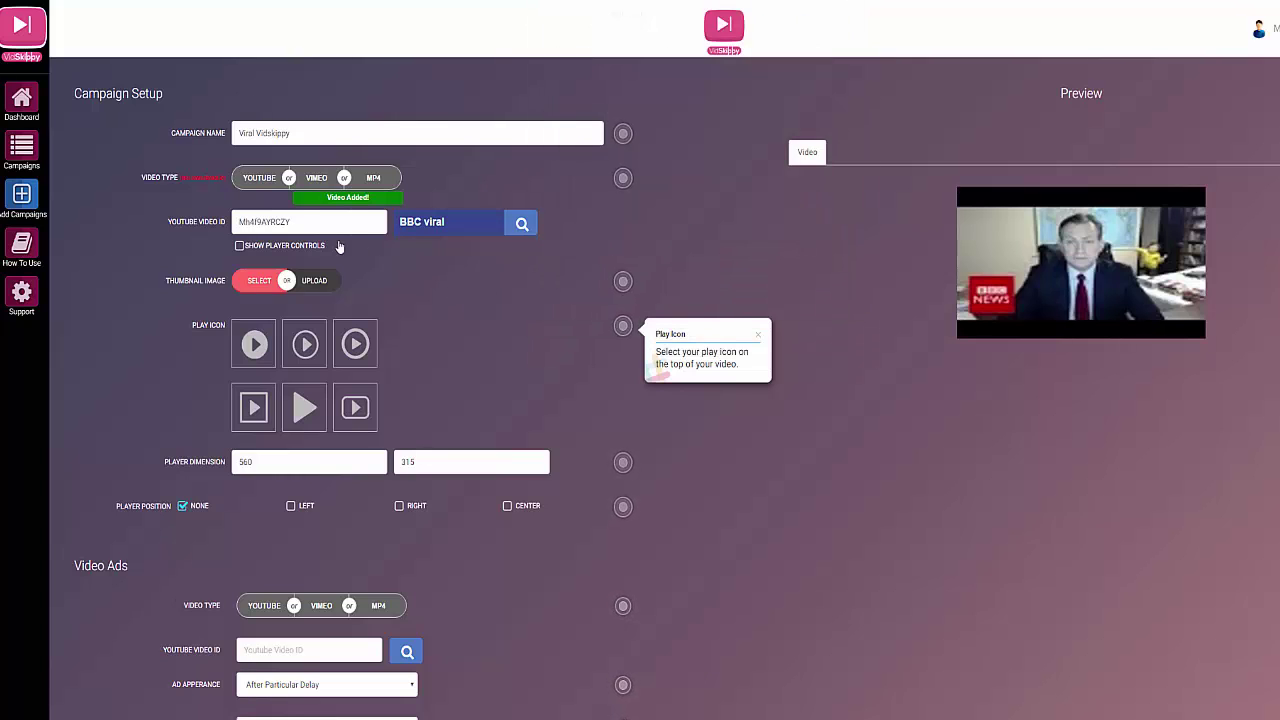
left_click_drag(302, 222, 258, 222)
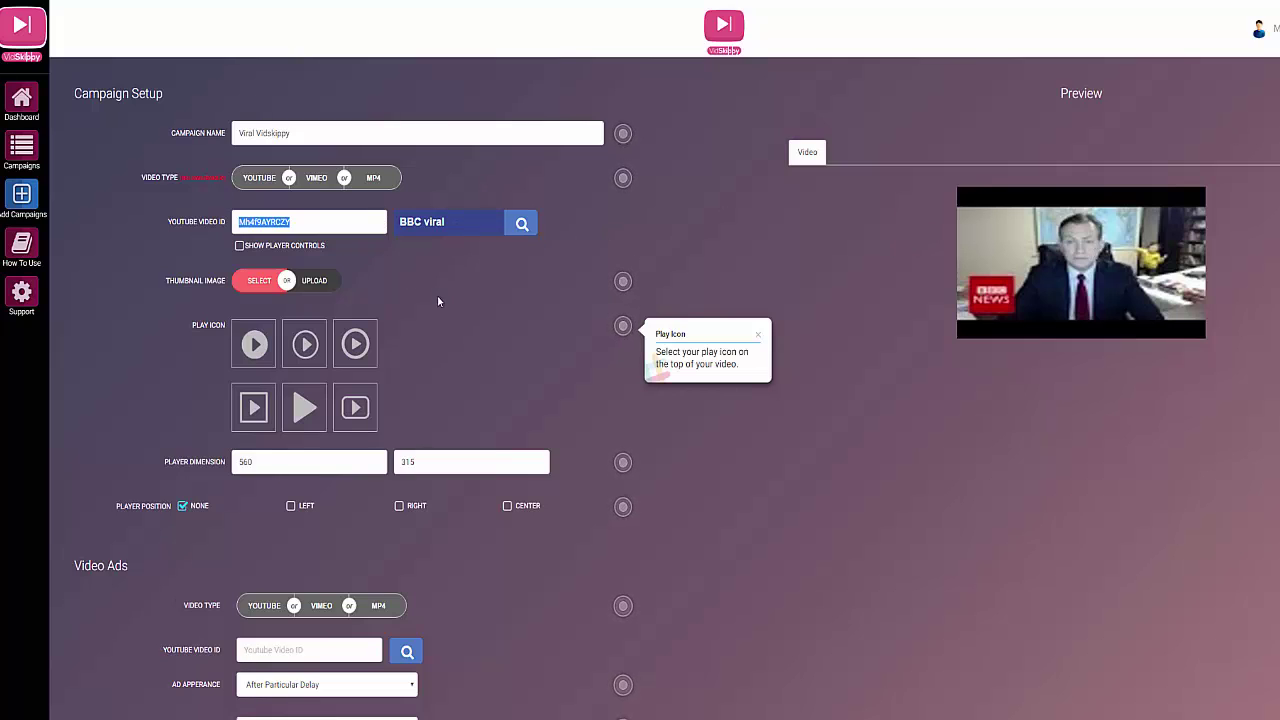
Step: Browse the thumbnail image library and the searchable images available for the campaign
left_click(259, 280)
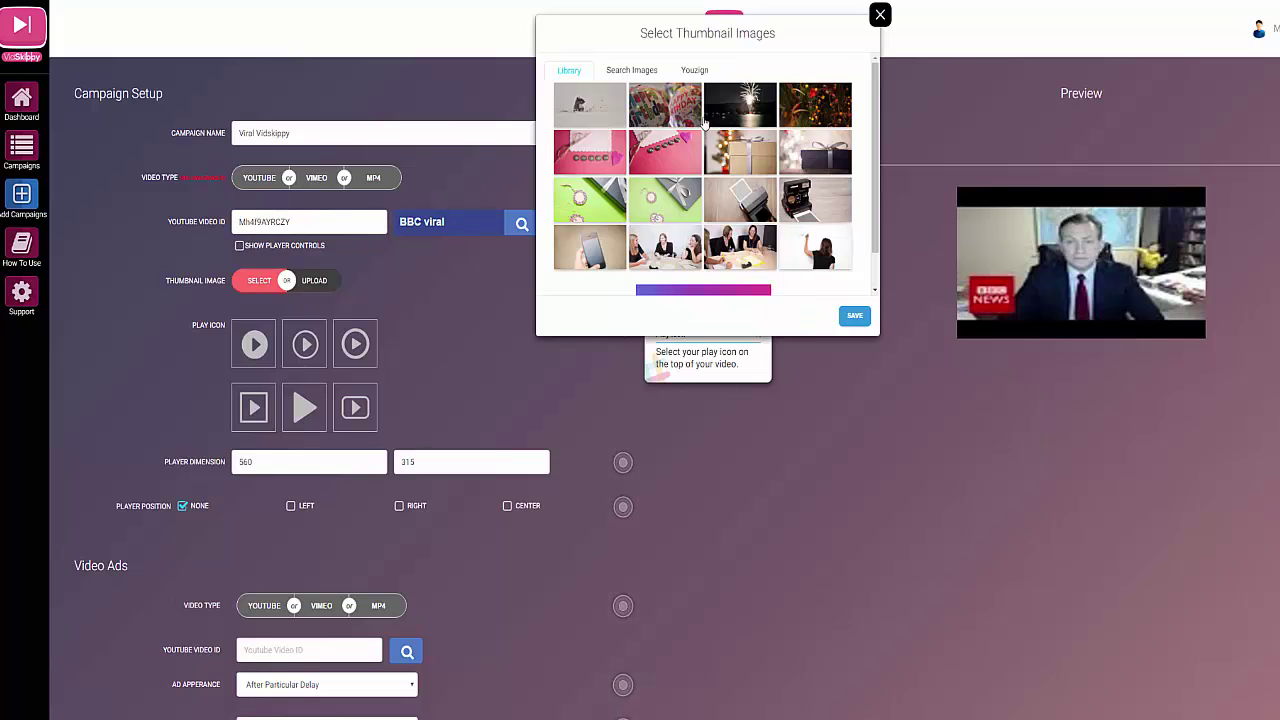
scroll(876, 122, "down", 2)
scroll(881, 129, "up", 2)
scroll(630, 147, "down", 1)
left_click(674, 258)
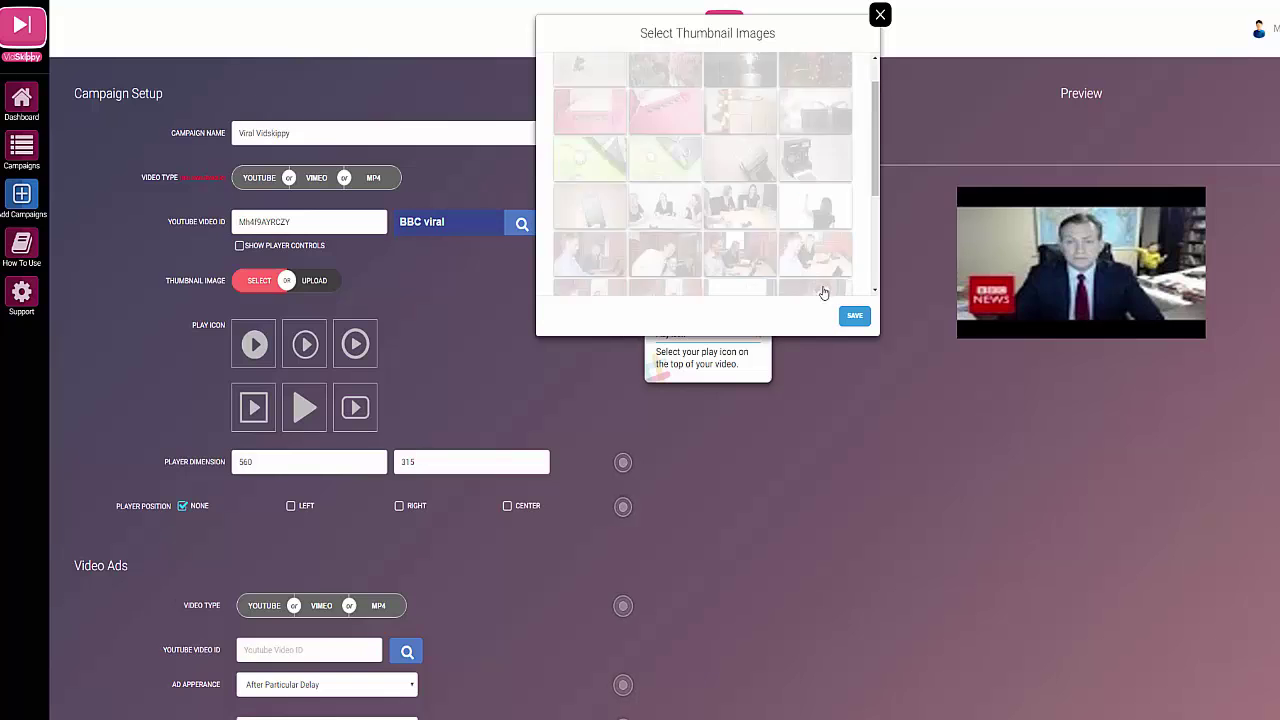
scroll(808, 208, "down", 5)
left_click(718, 258)
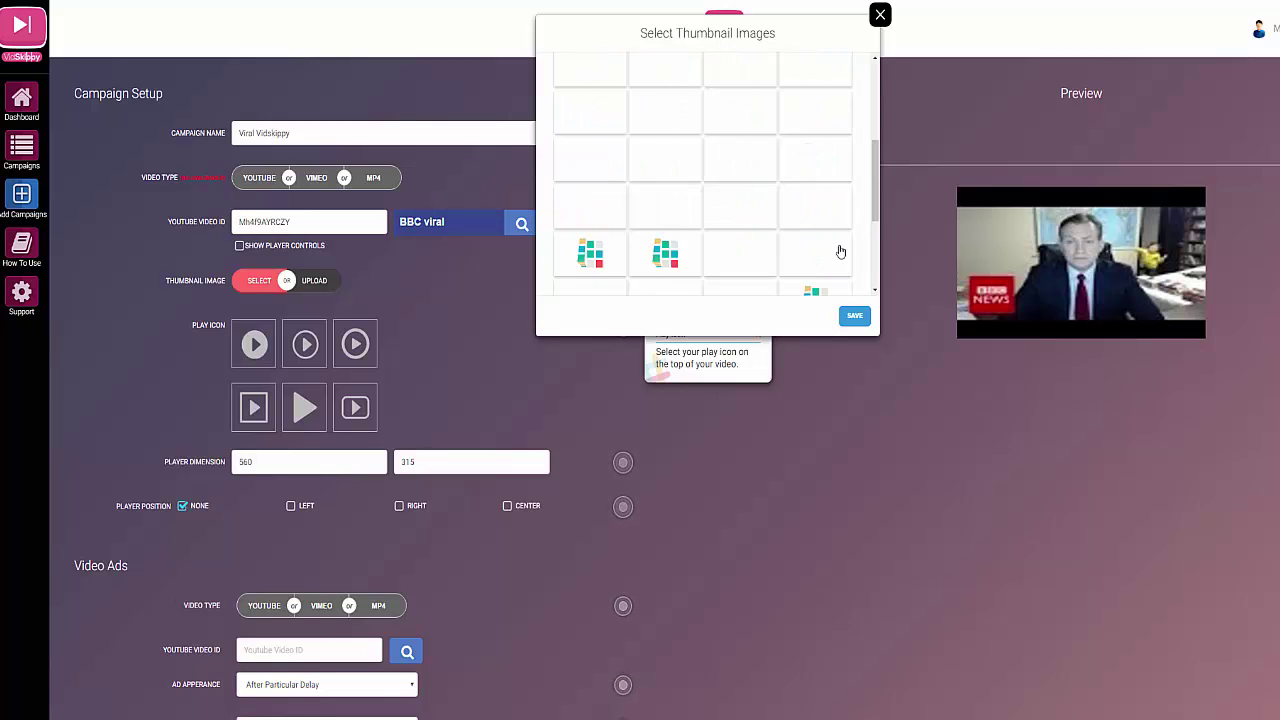
scroll(792, 255, "up", 4)
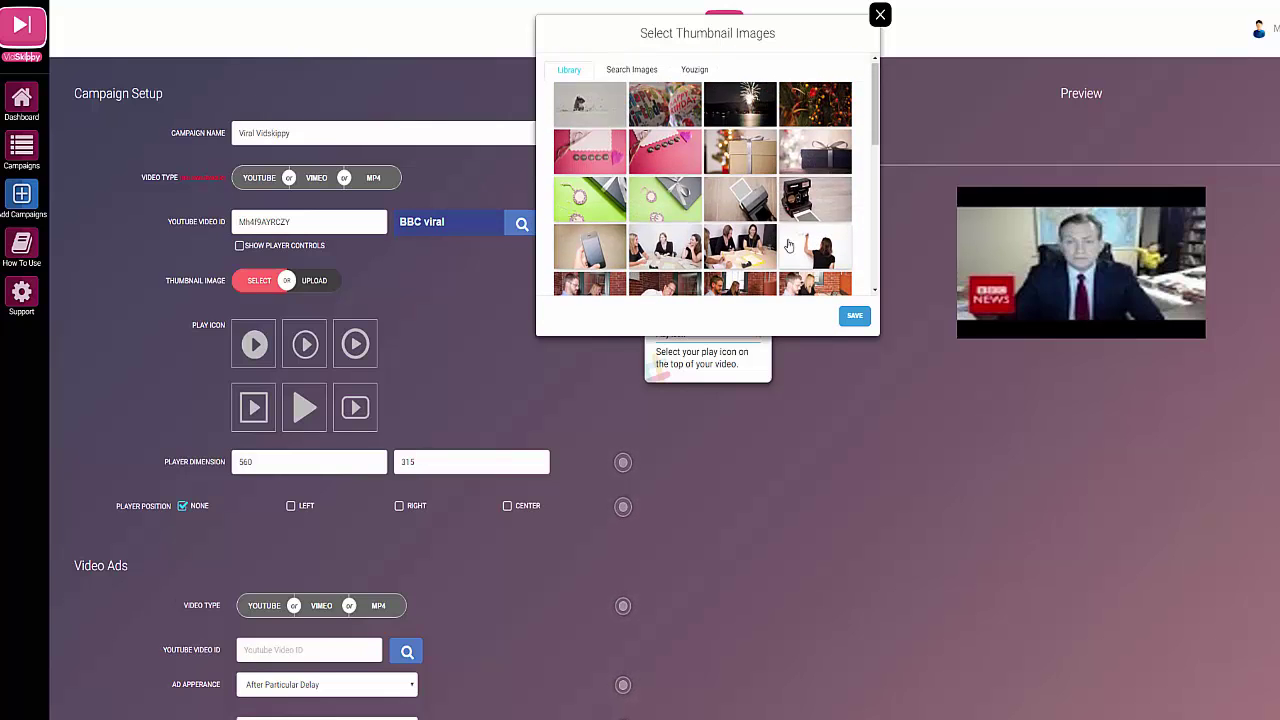
left_click(618, 74)
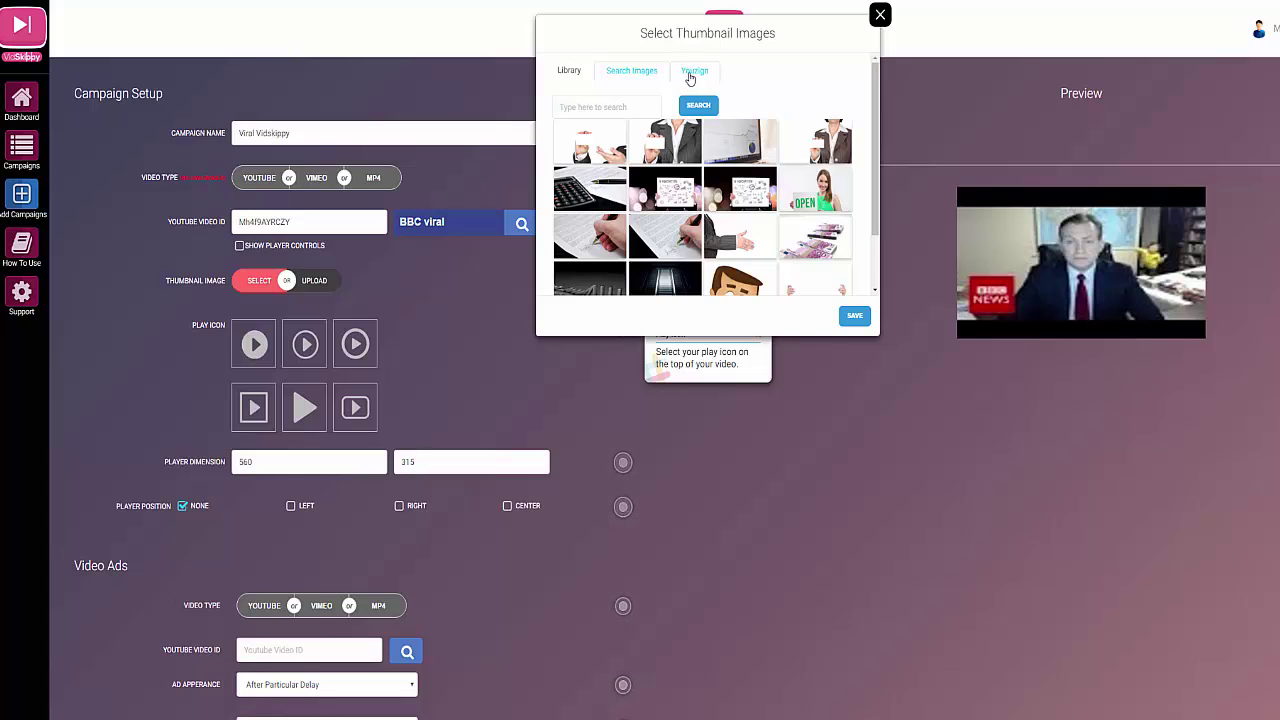
Step: Upload Demo2.jpg as the campaign's custom thumbnail image
left_click(320, 284)
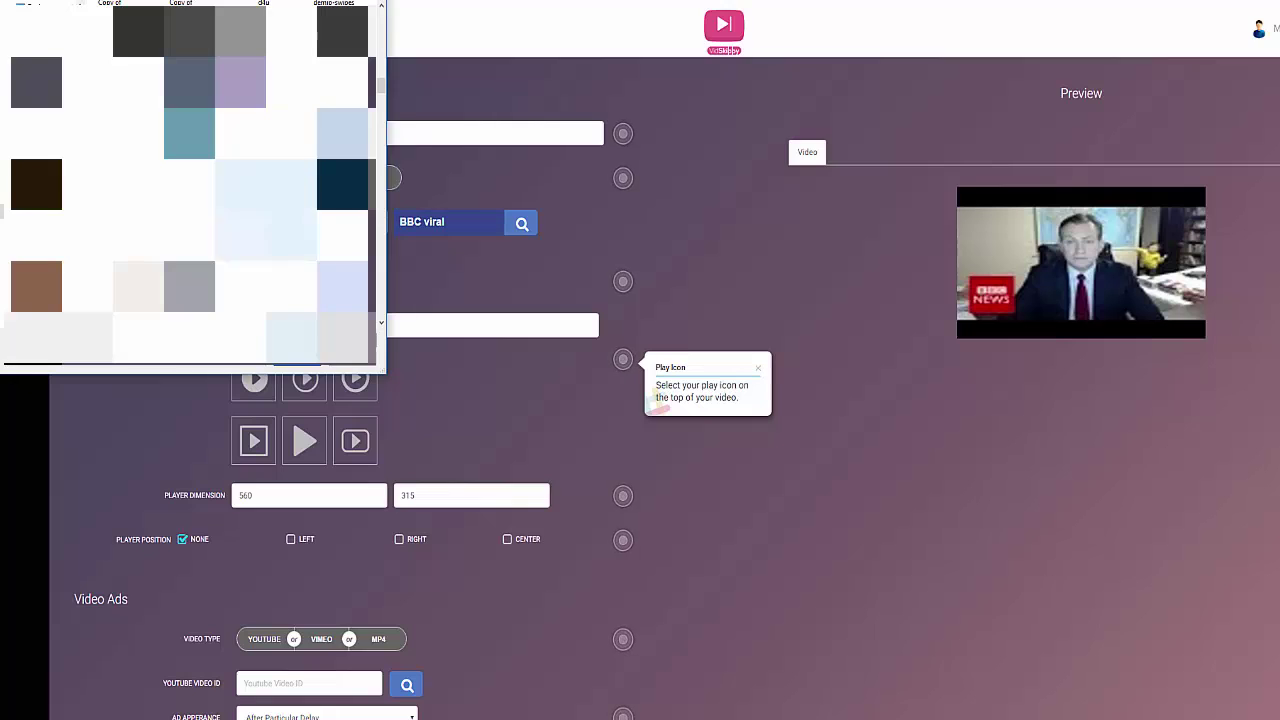
double_click(266, 287)
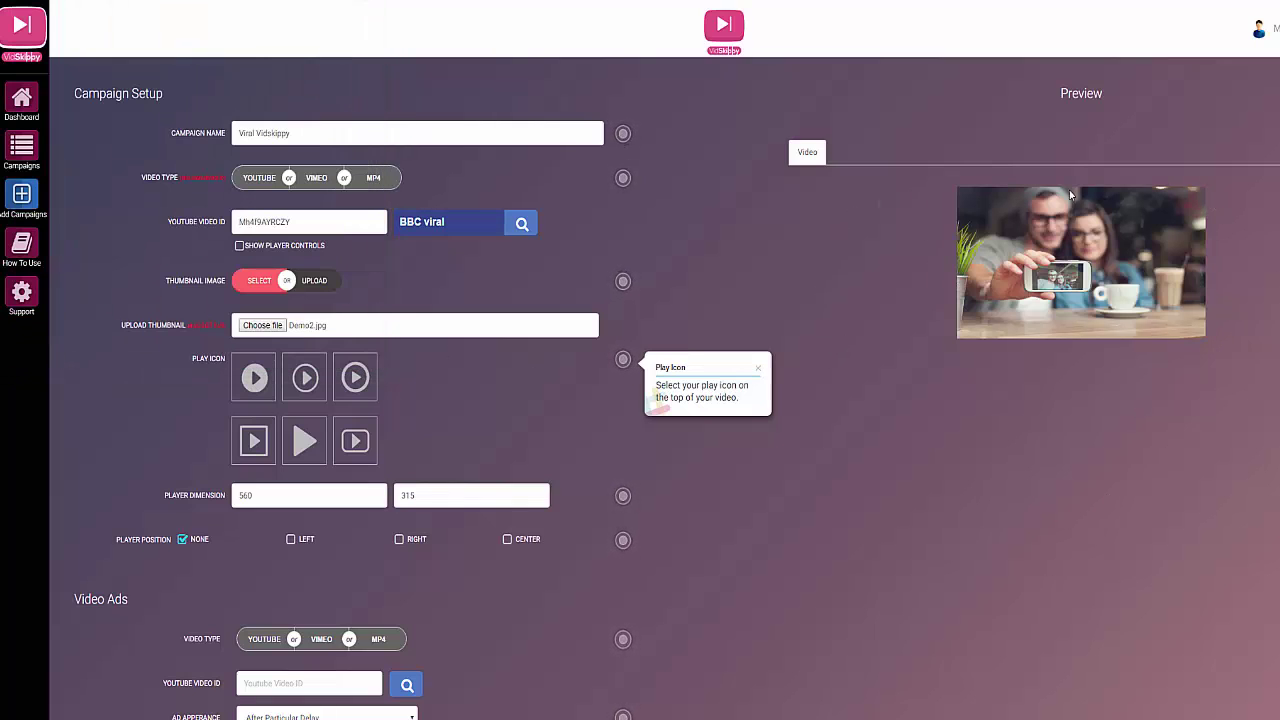
Step: Choose the orange rounded-rectangle play icon for the thumbnail and save the choice
left_click(306, 380)
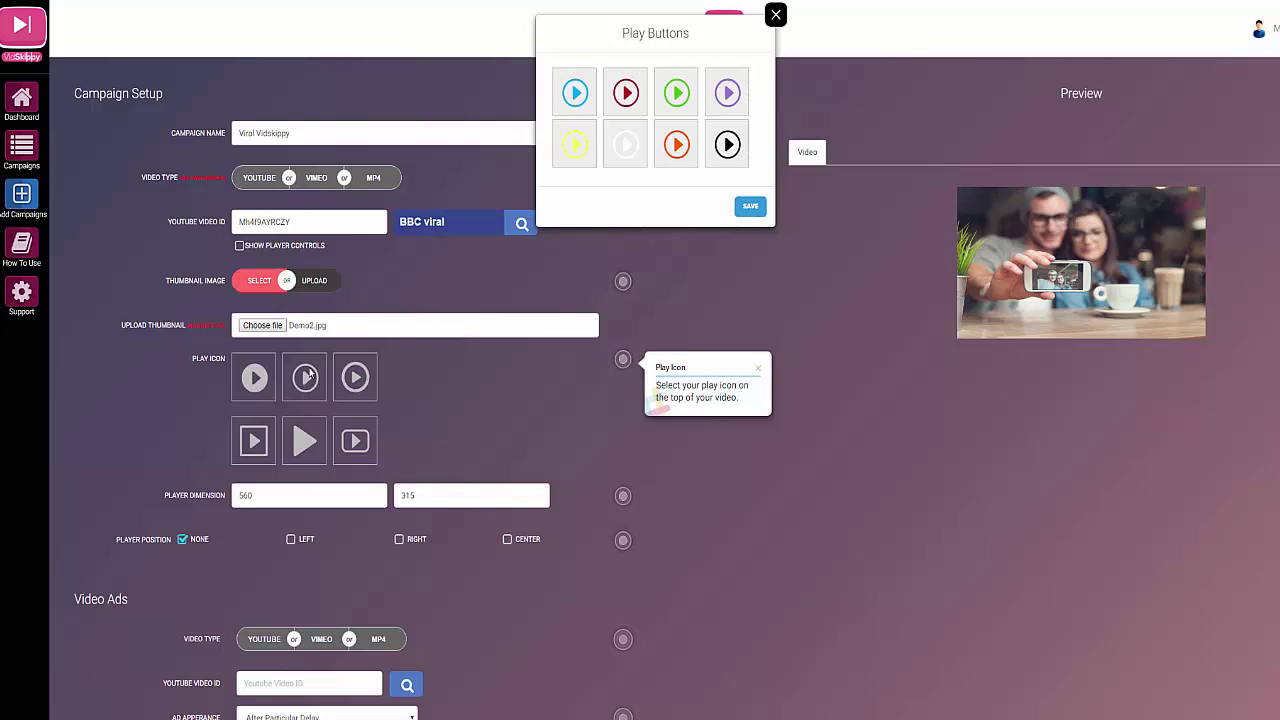
left_click(356, 443)
left_click(357, 443)
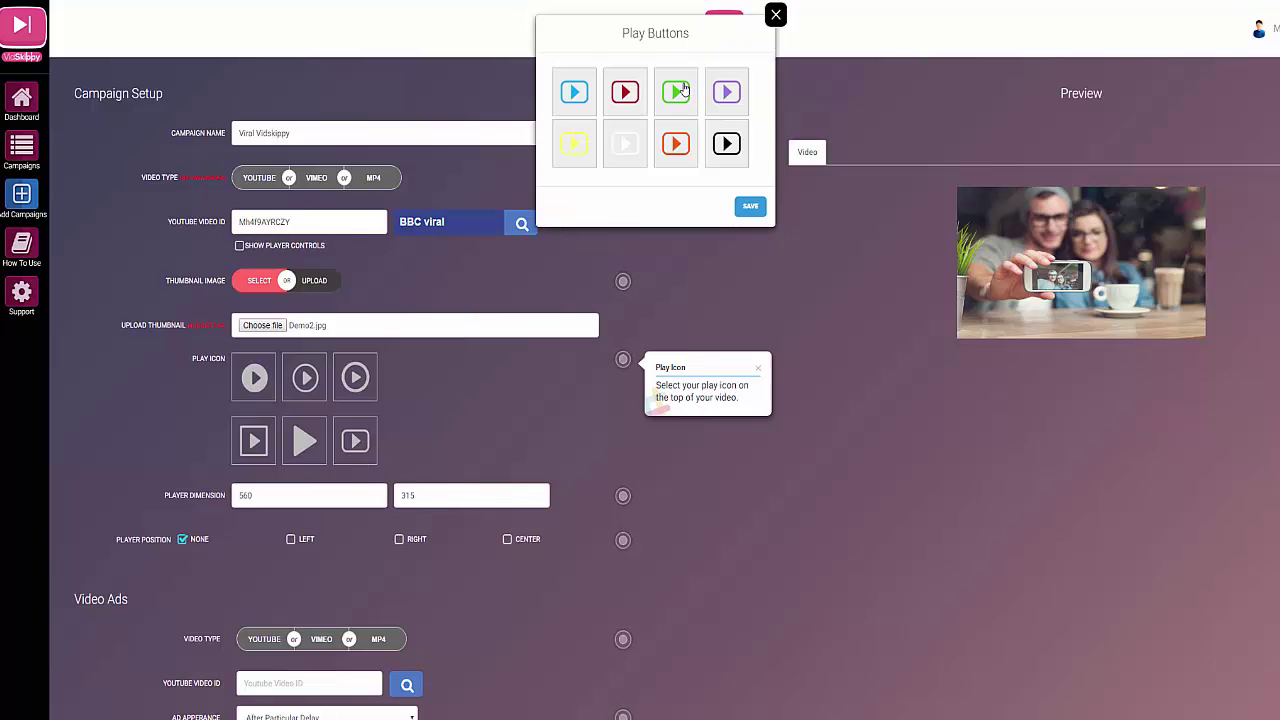
left_click(575, 93)
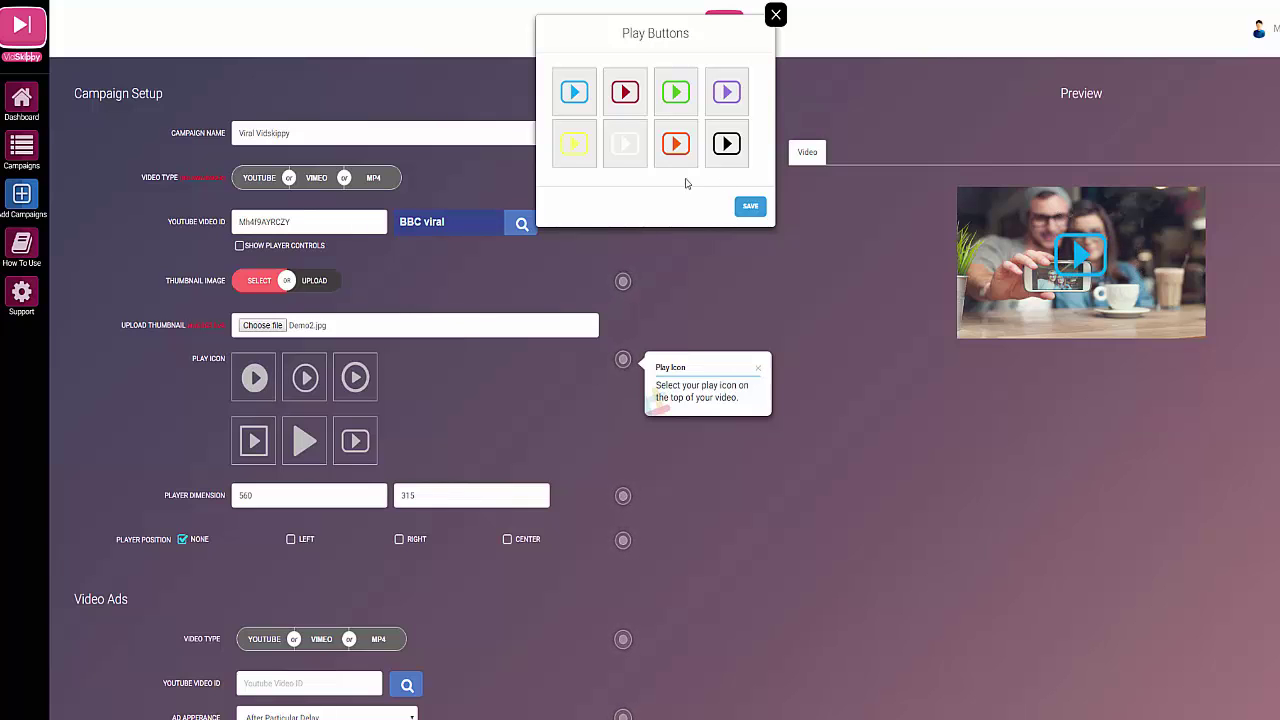
left_click(625, 93)
left_click(676, 144)
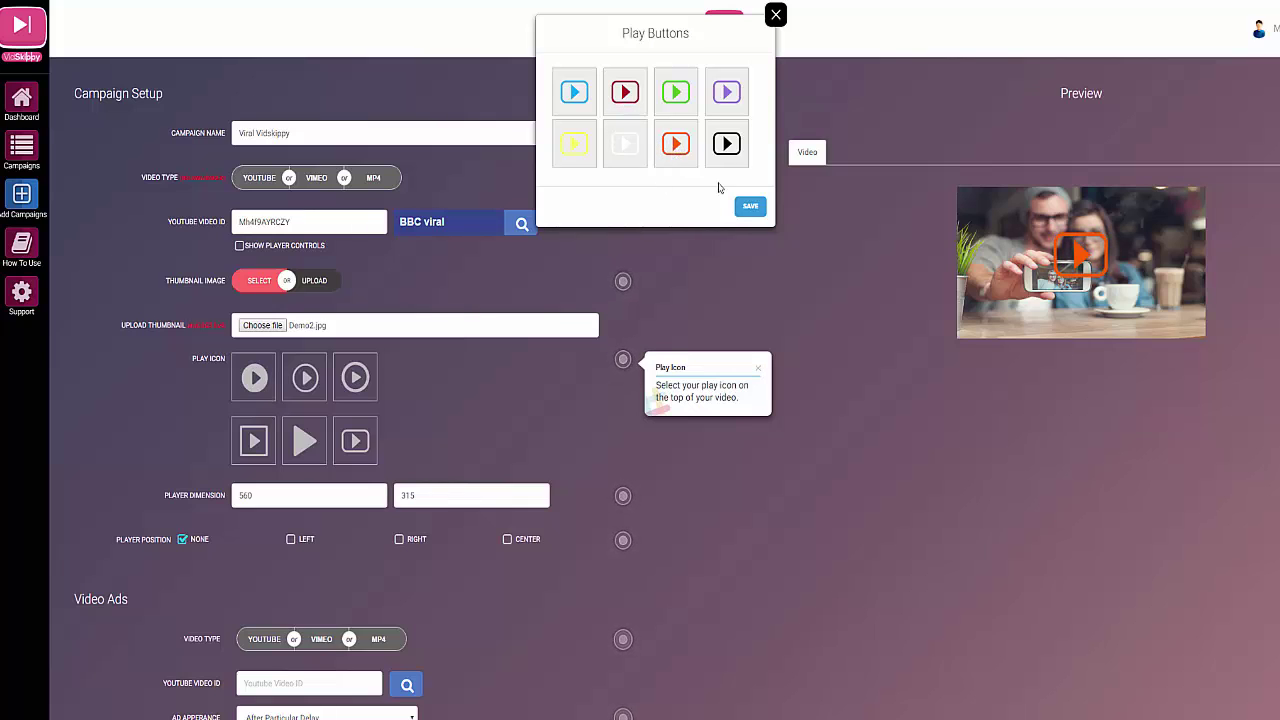
left_click(750, 206)
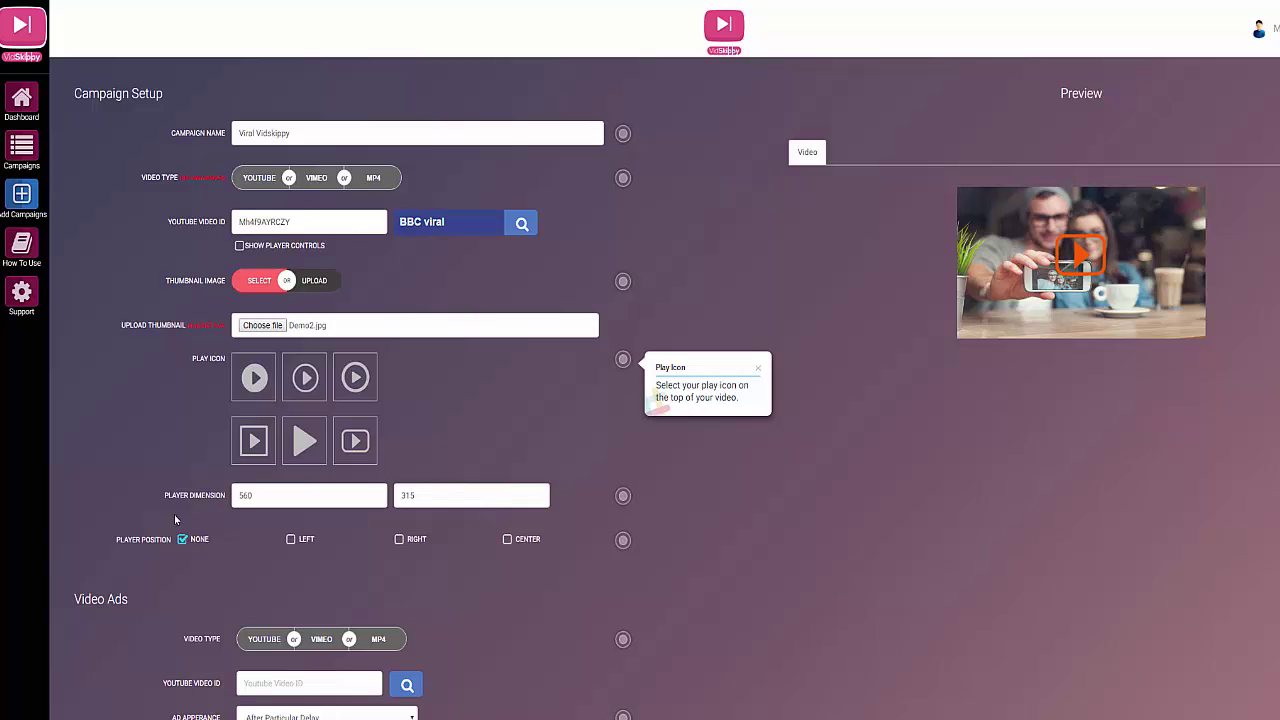
scroll(319, 476, "down", 1)
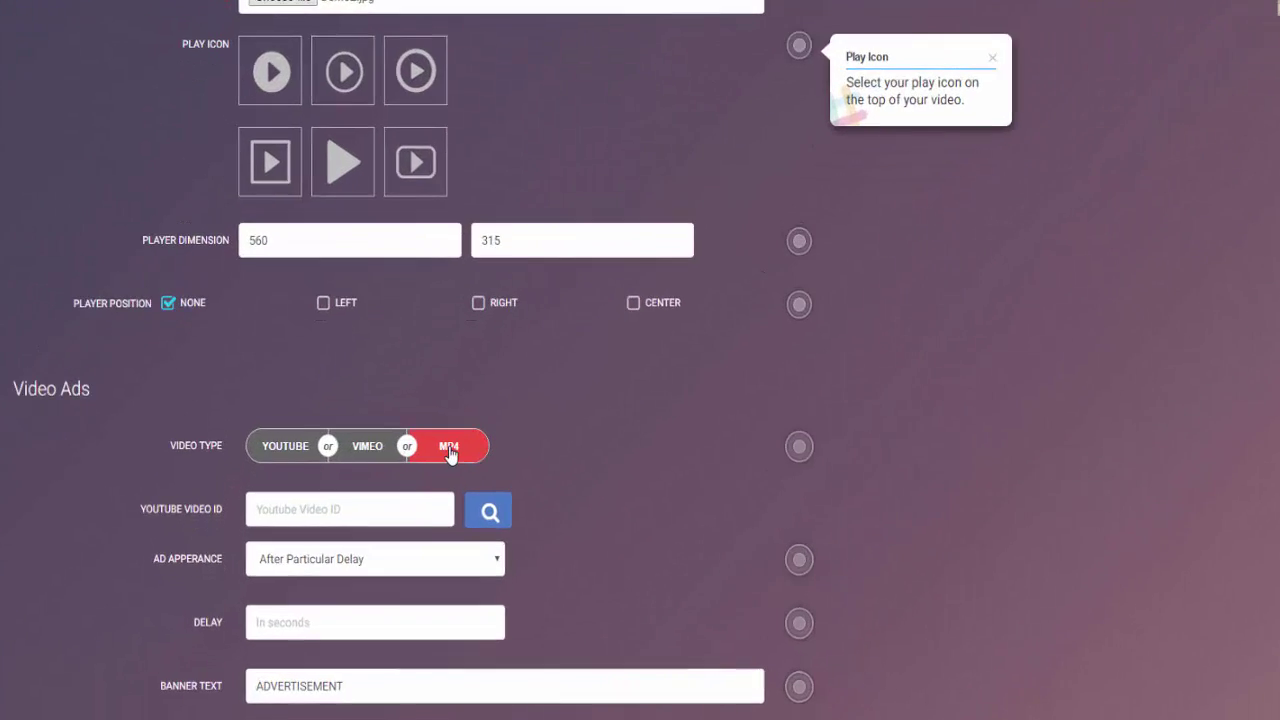
left_click(450, 453)
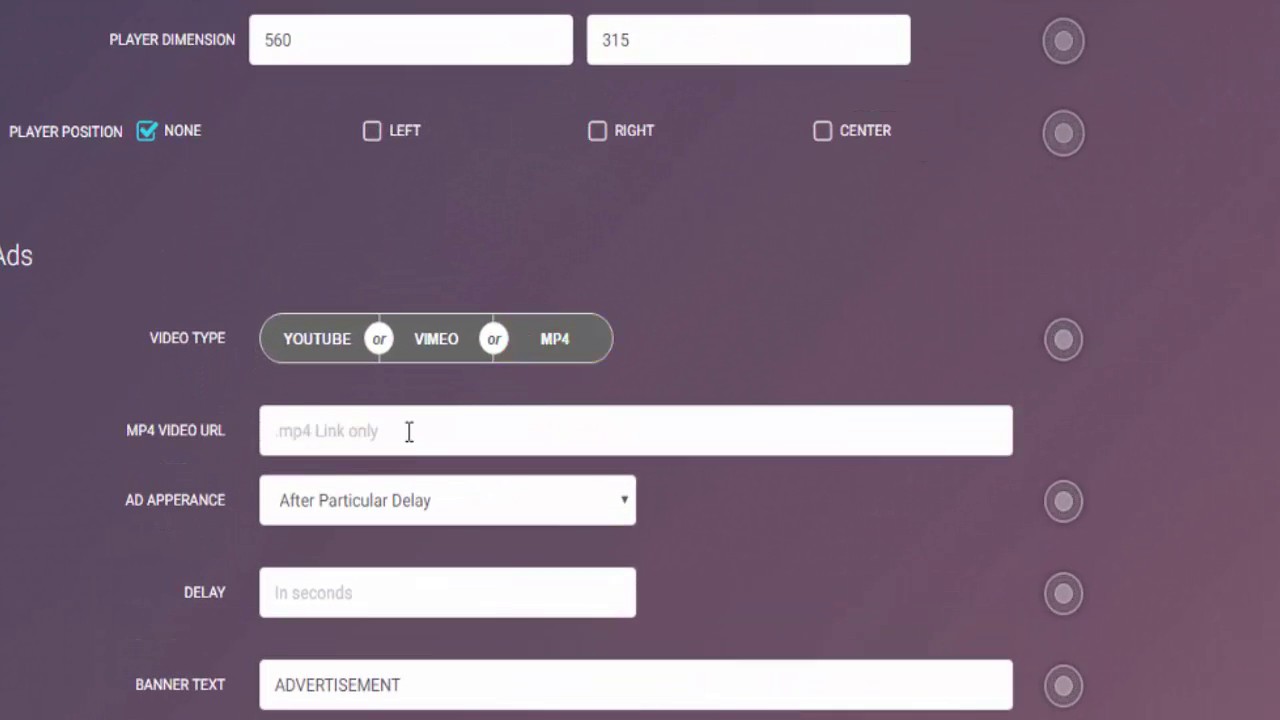
left_click(273, 431)
type("https://s3.amazonaws.com/vidskip/Video/3-B.mp4")
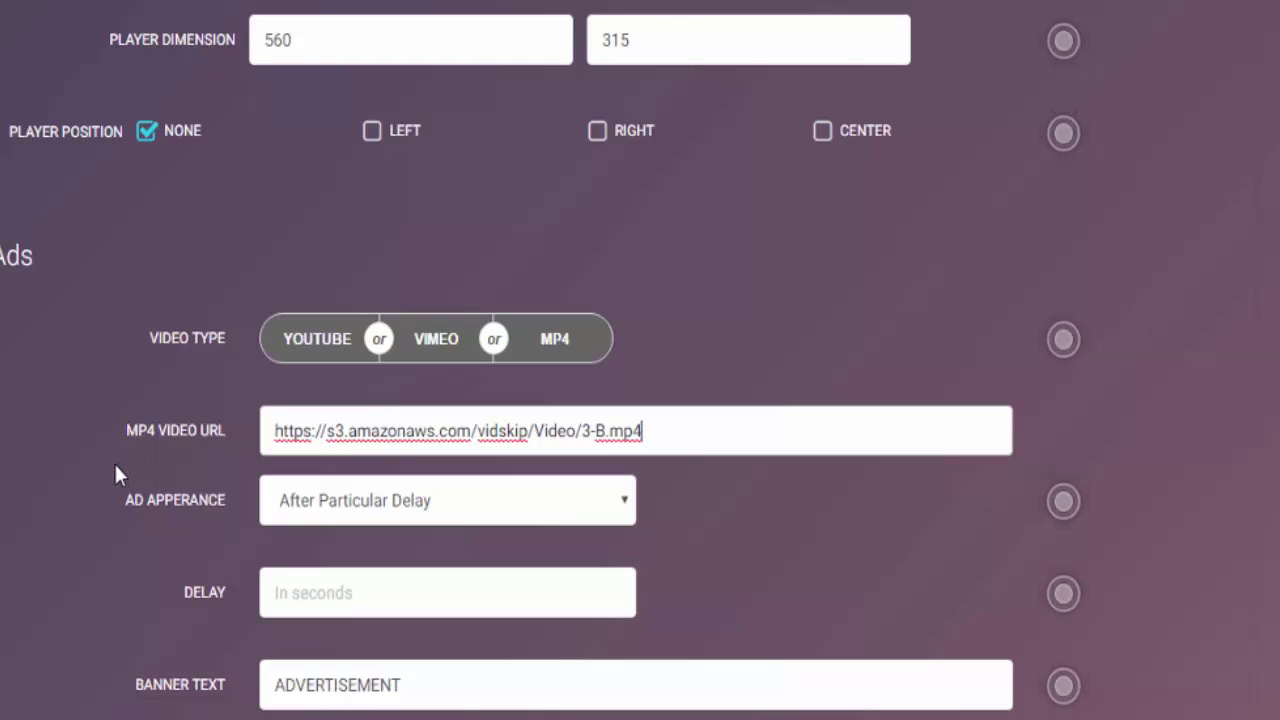
Step: Try the Before Video Starts ad appearance, then set it to After Particular Delay with a 5-second delay
left_click(306, 478)
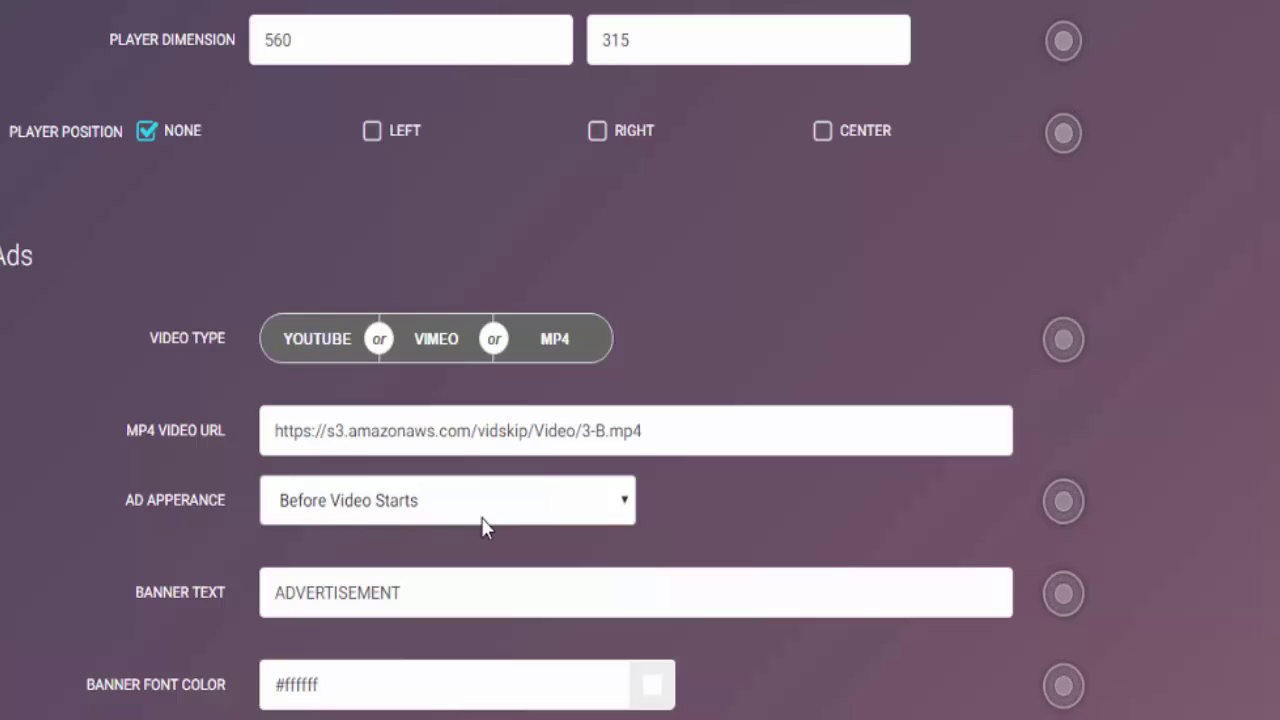
left_click(560, 537)
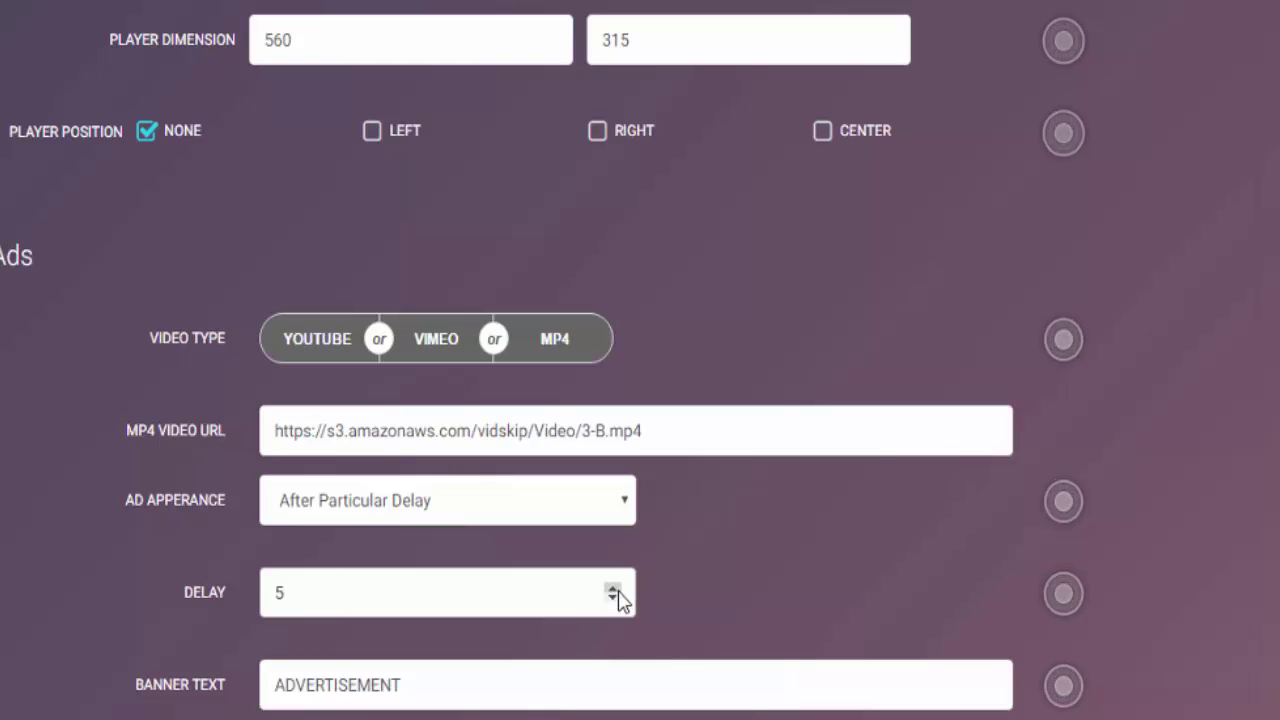
key("Tab")
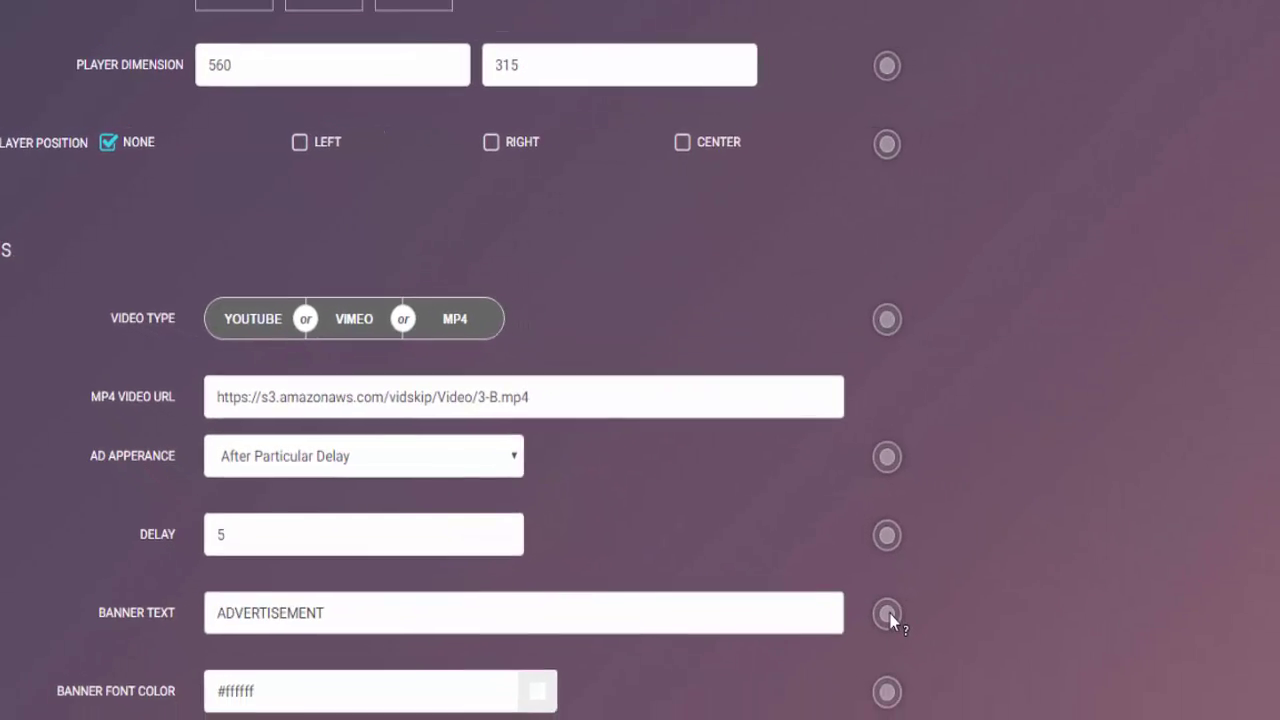
Step: Check the banner text help note and set the ad's banner text to "Viral Vidskippy"
left_click(1001, 662)
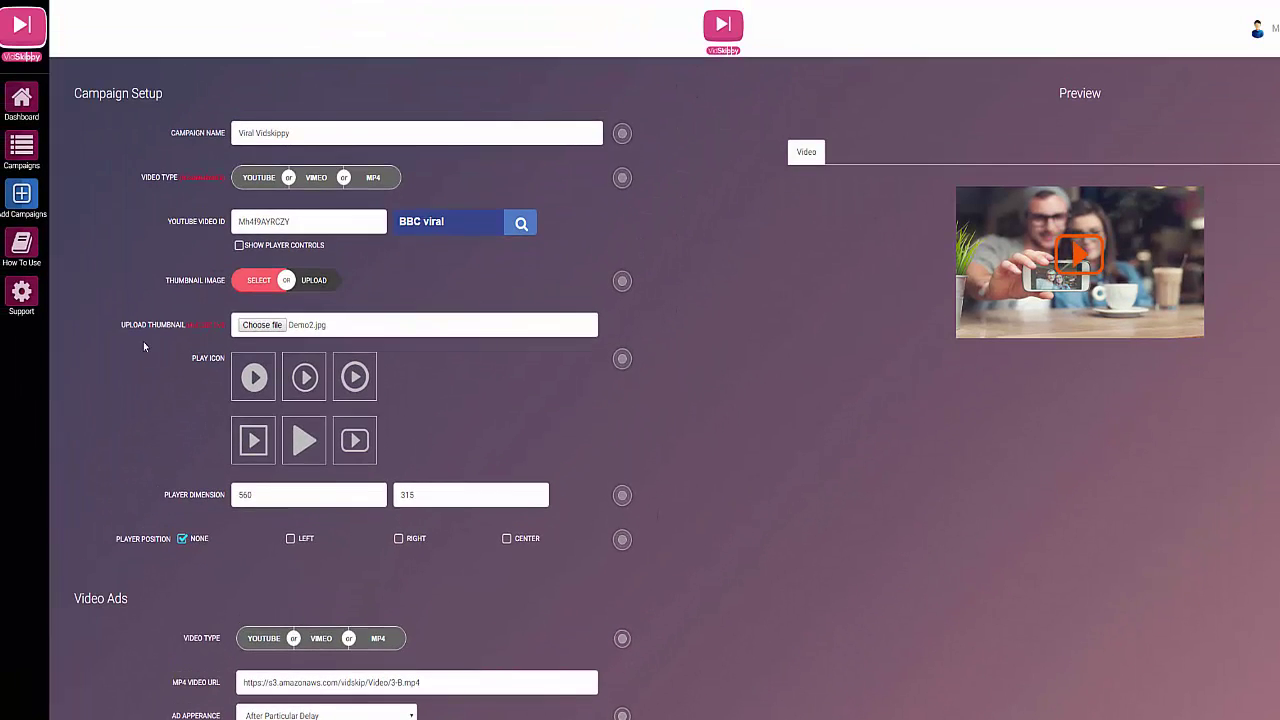
scroll(144, 346, "down", 4)
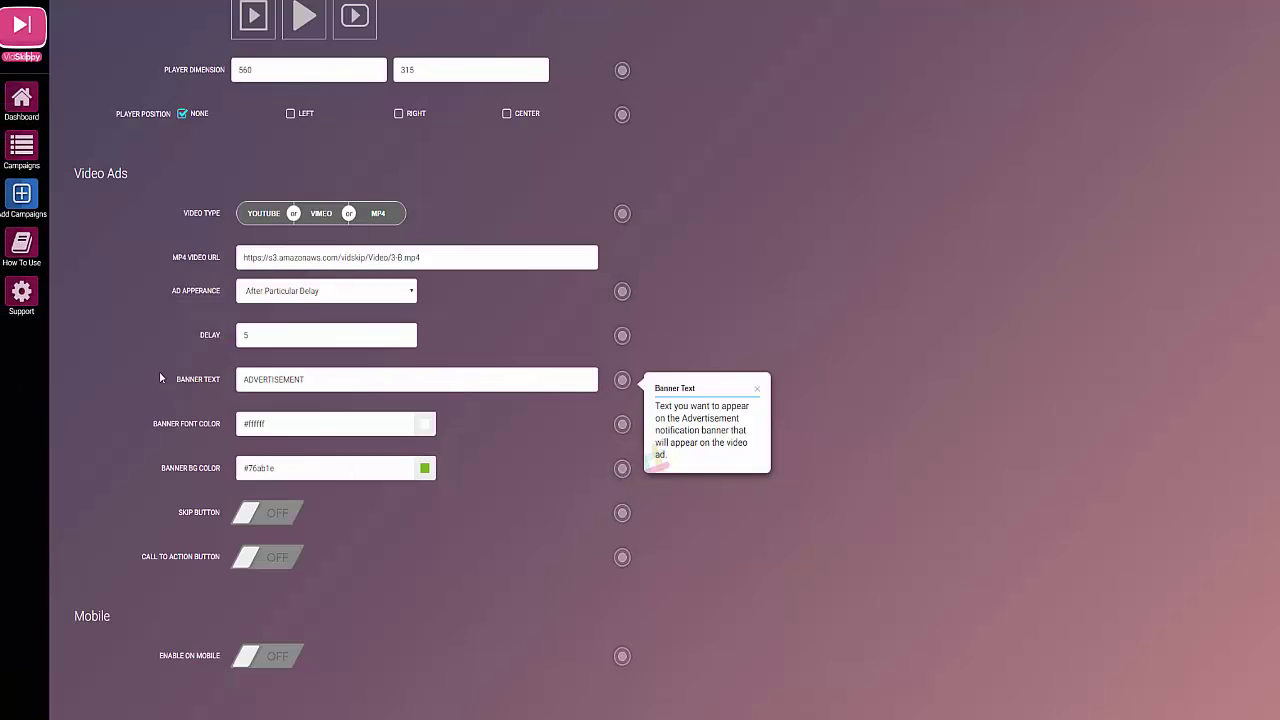
left_click_drag(305, 379, 241, 379)
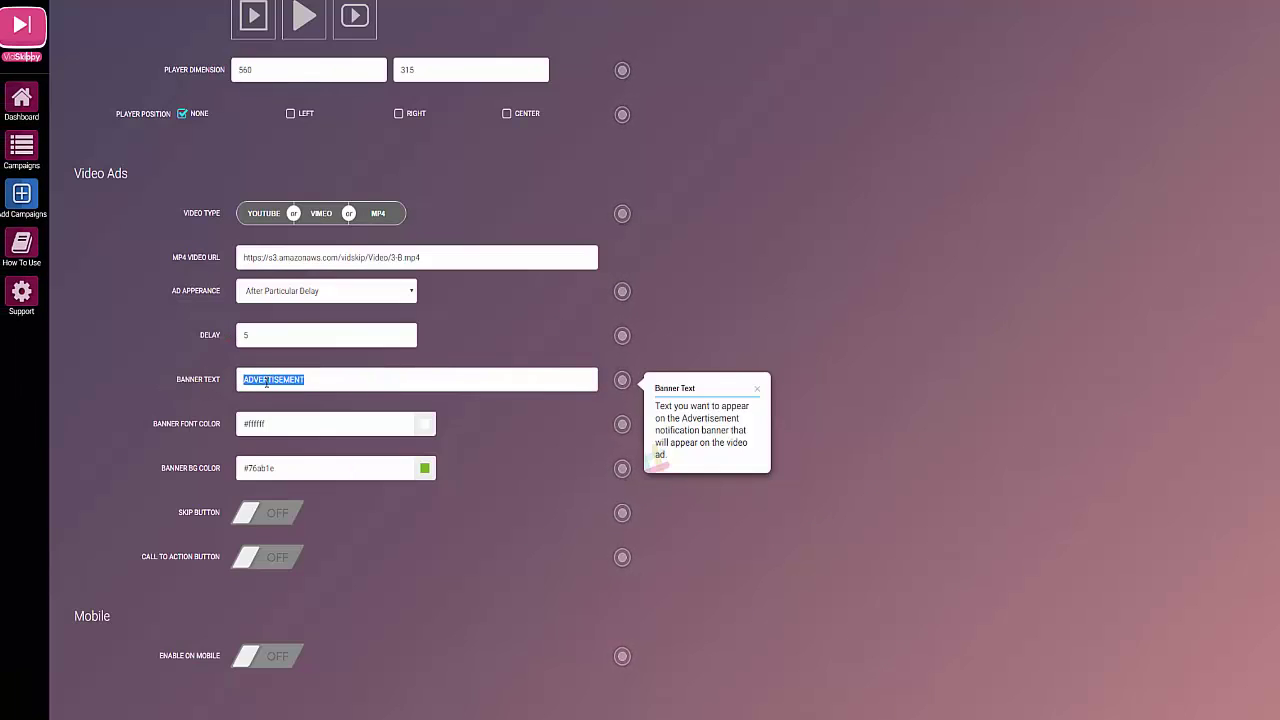
type("Viral Vidskippy")
Step: Enable the video ad's skip button and set its delay to 9
scroll(337, 526, "down", 1)
left_click(267, 452)
scroll(524, 538, "up", 3)
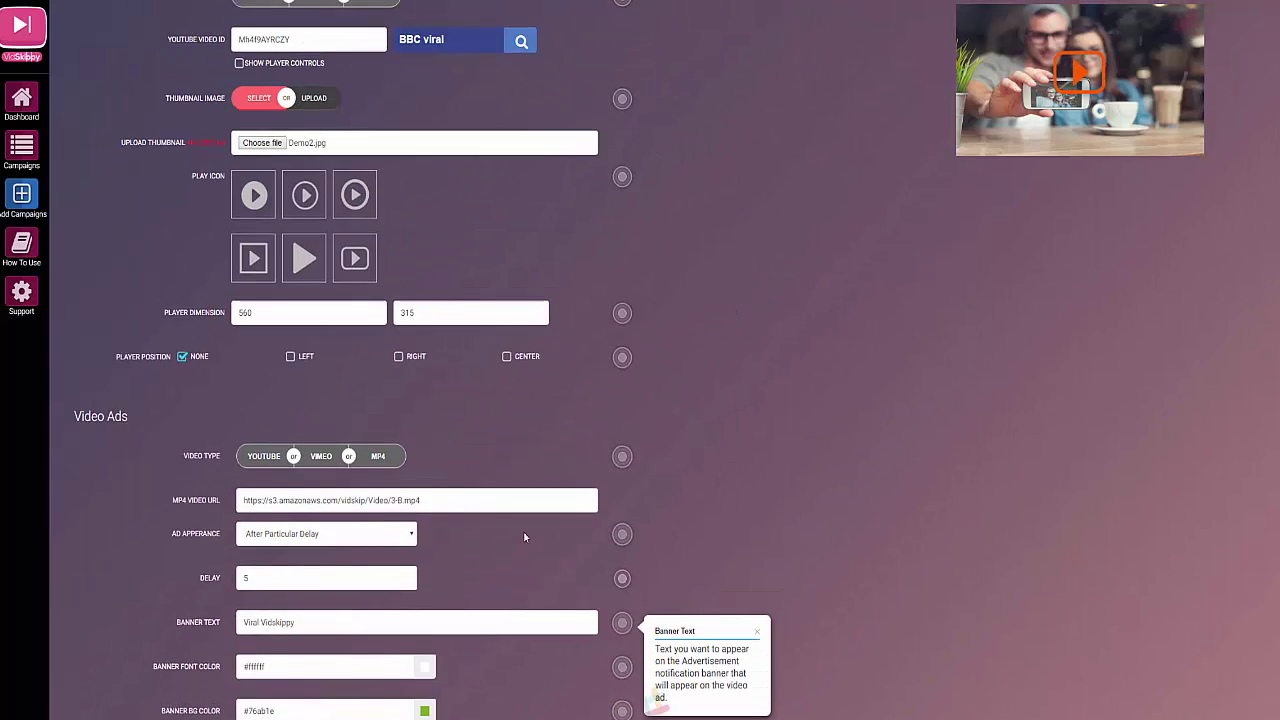
scroll(516, 529, "down", 2)
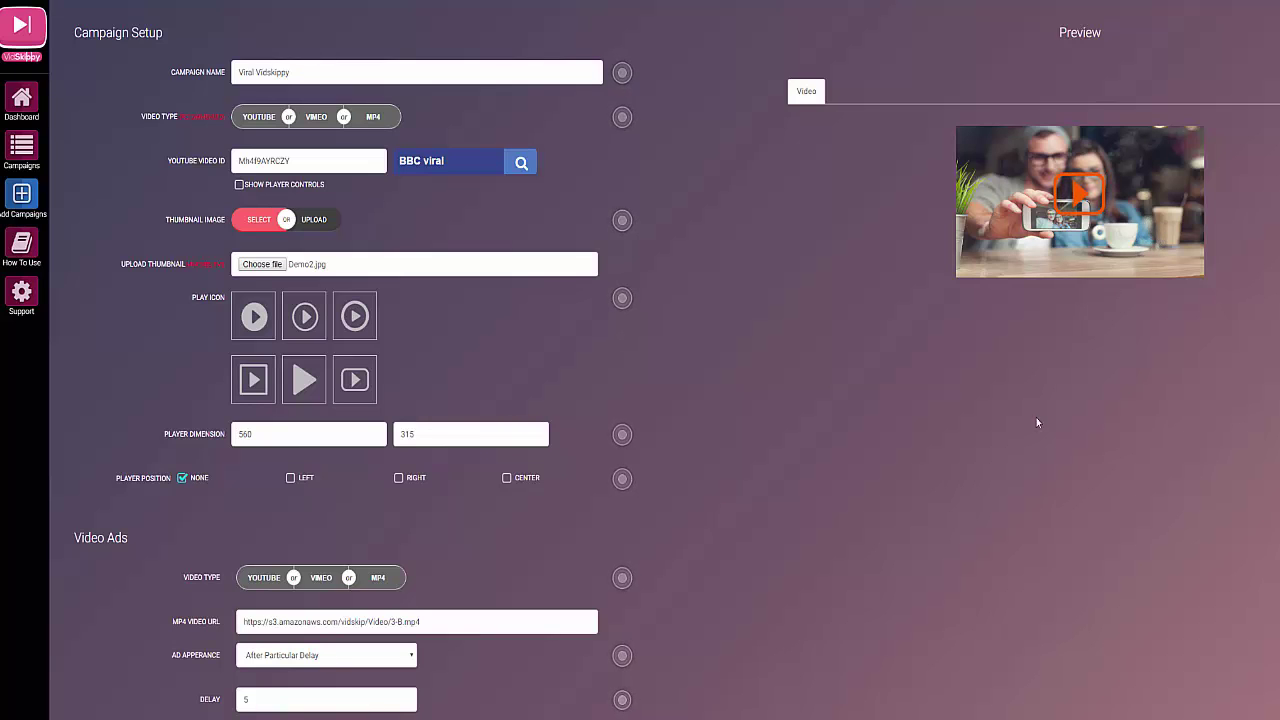
scroll(805, 438, "down", 4)
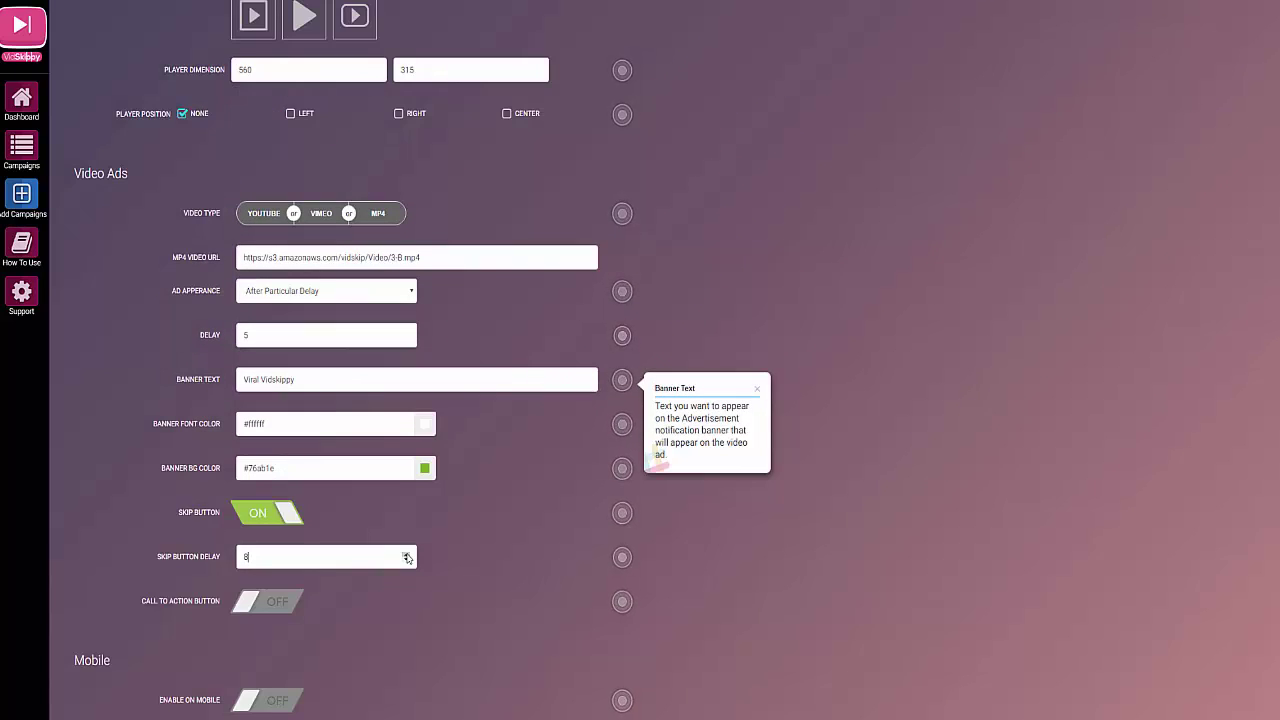
left_click(406, 560)
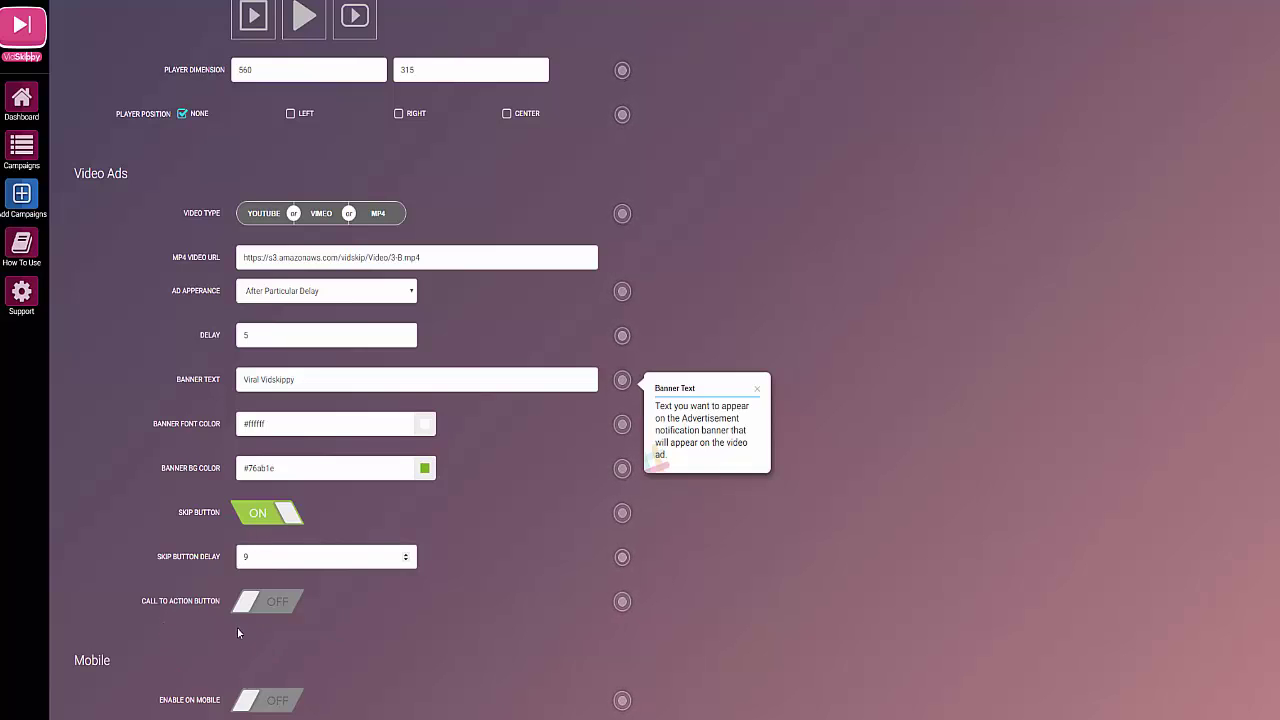
Step: Enable the call to action button for the video ad
left_click(265, 601)
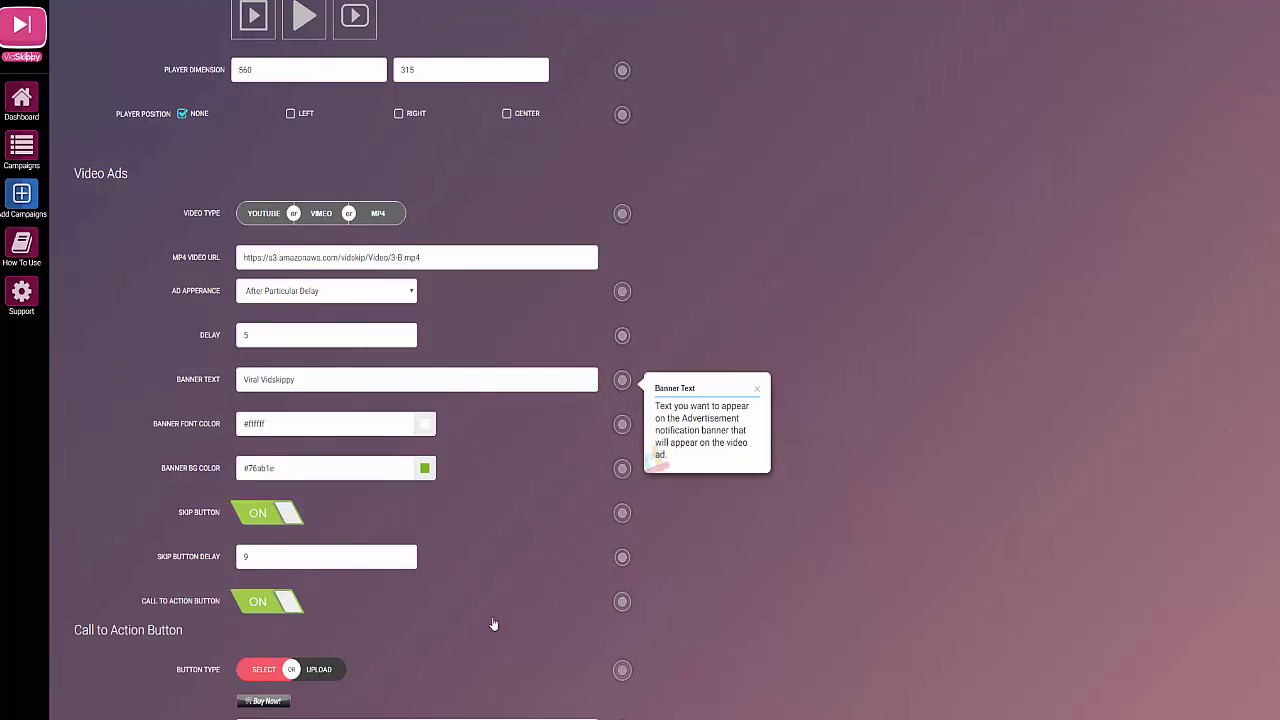
scroll(505, 612, "down", 1)
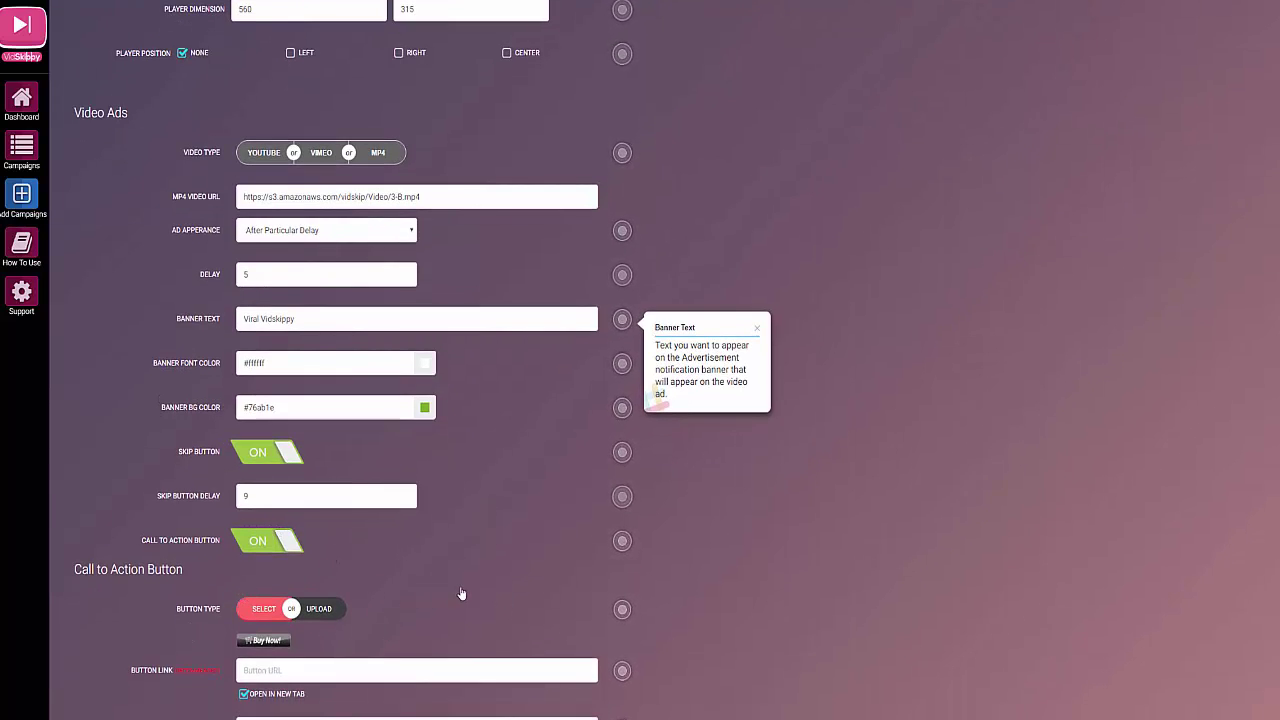
Step: Look through the ready-made call to action button designs and close the selection without choosing one
scroll(460, 594, "down", 1)
scroll(451, 568, "down", 1)
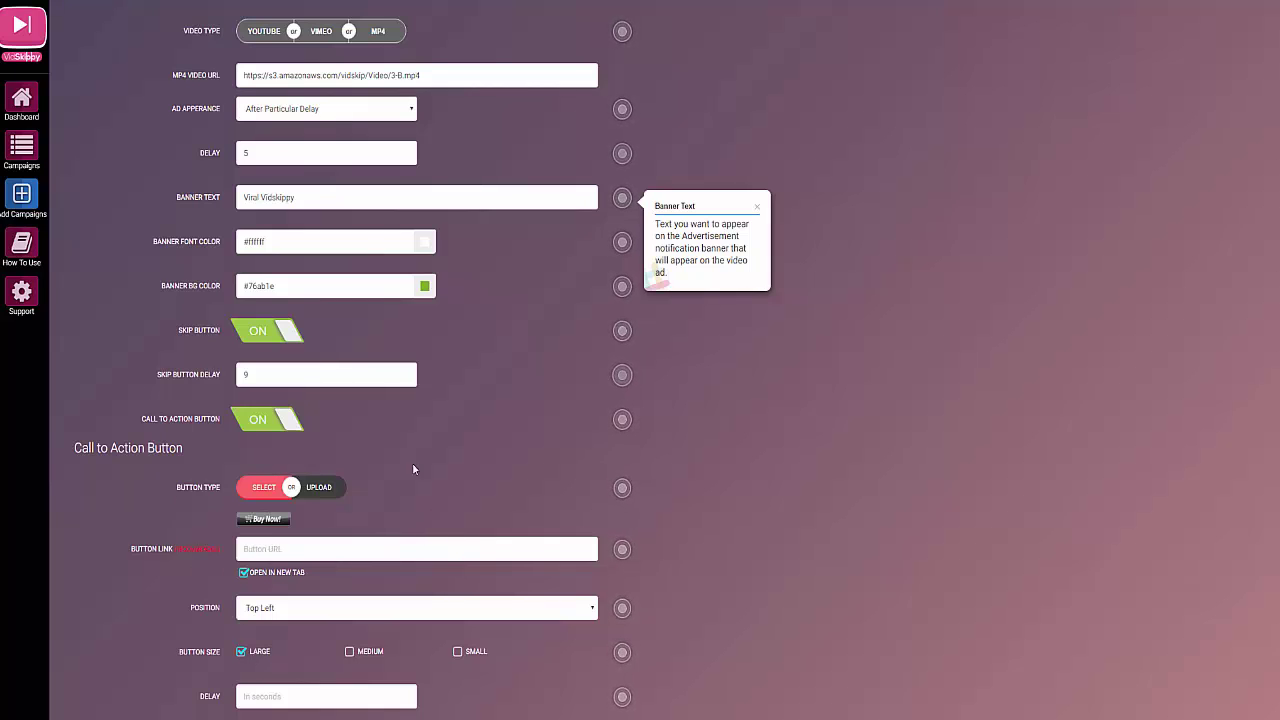
left_click(264, 488)
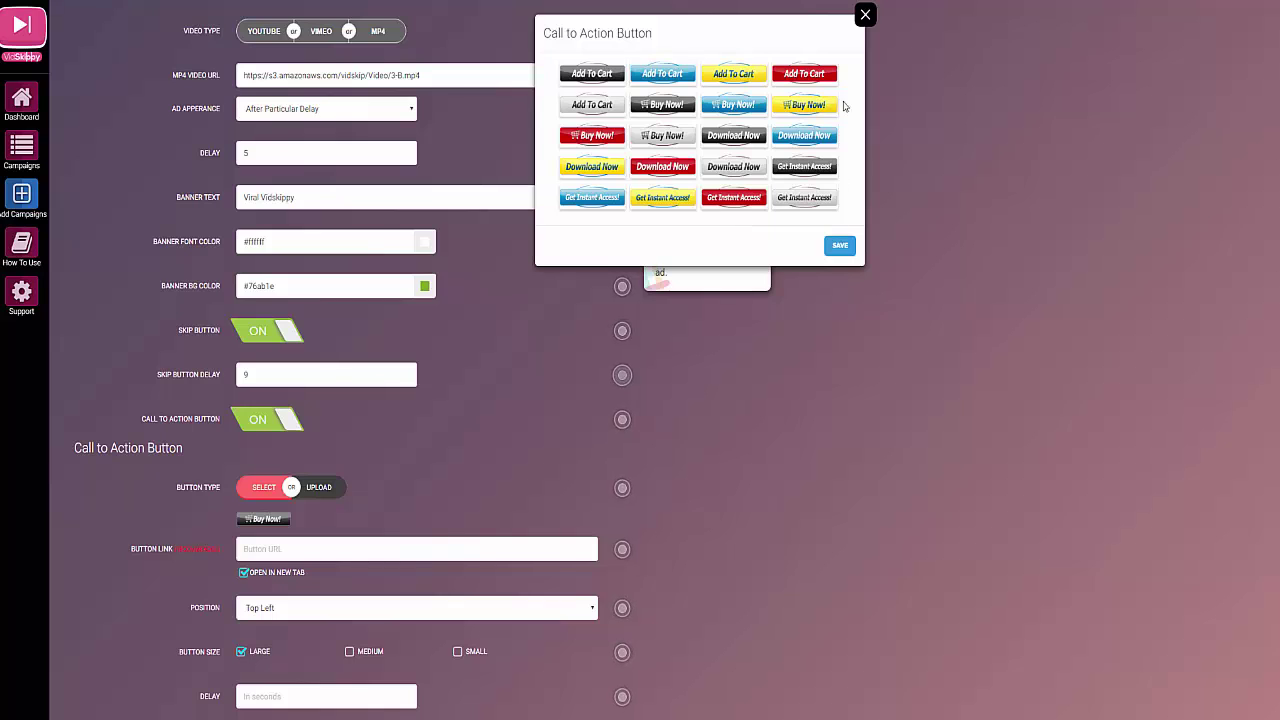
left_click(866, 18)
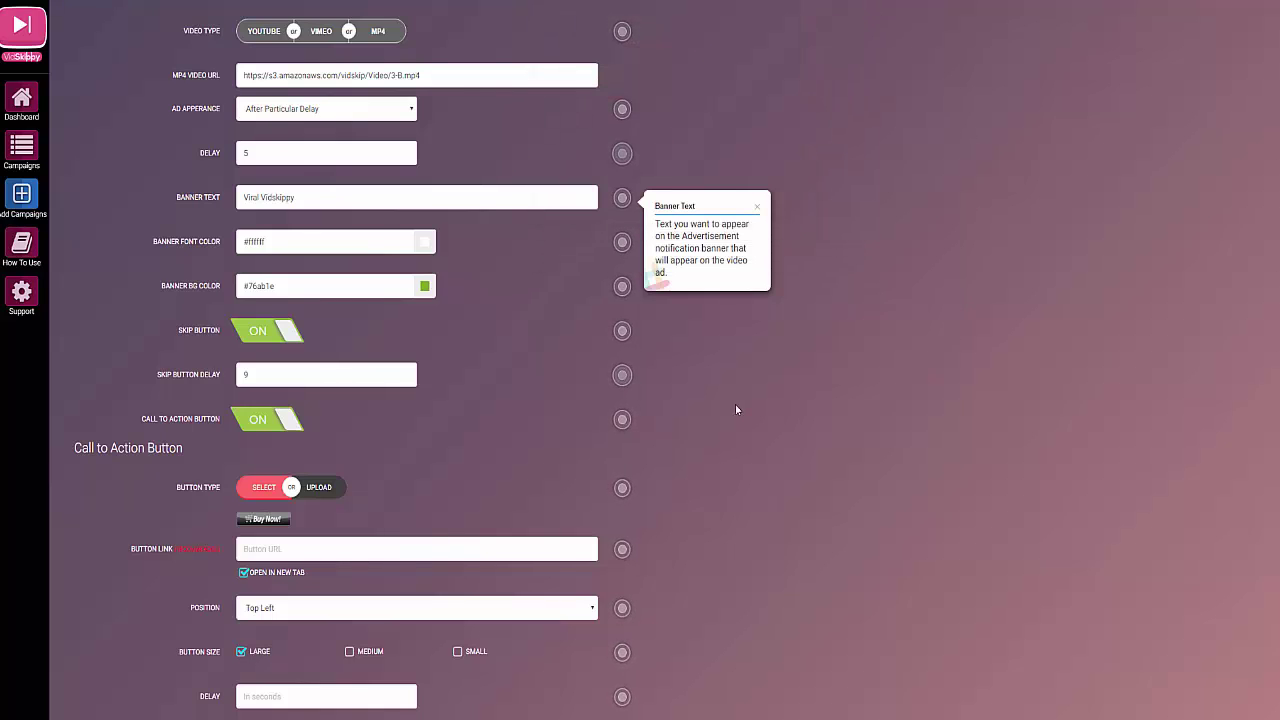
left_click(325, 488)
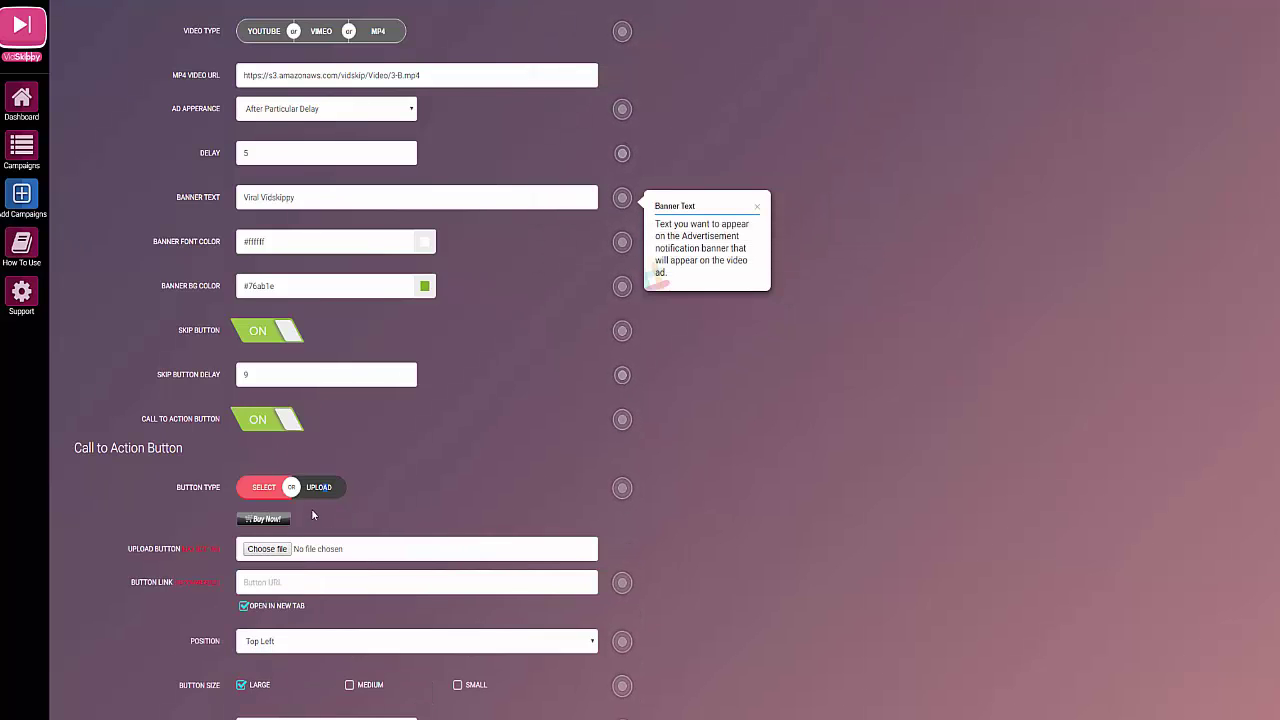
left_click(264, 549)
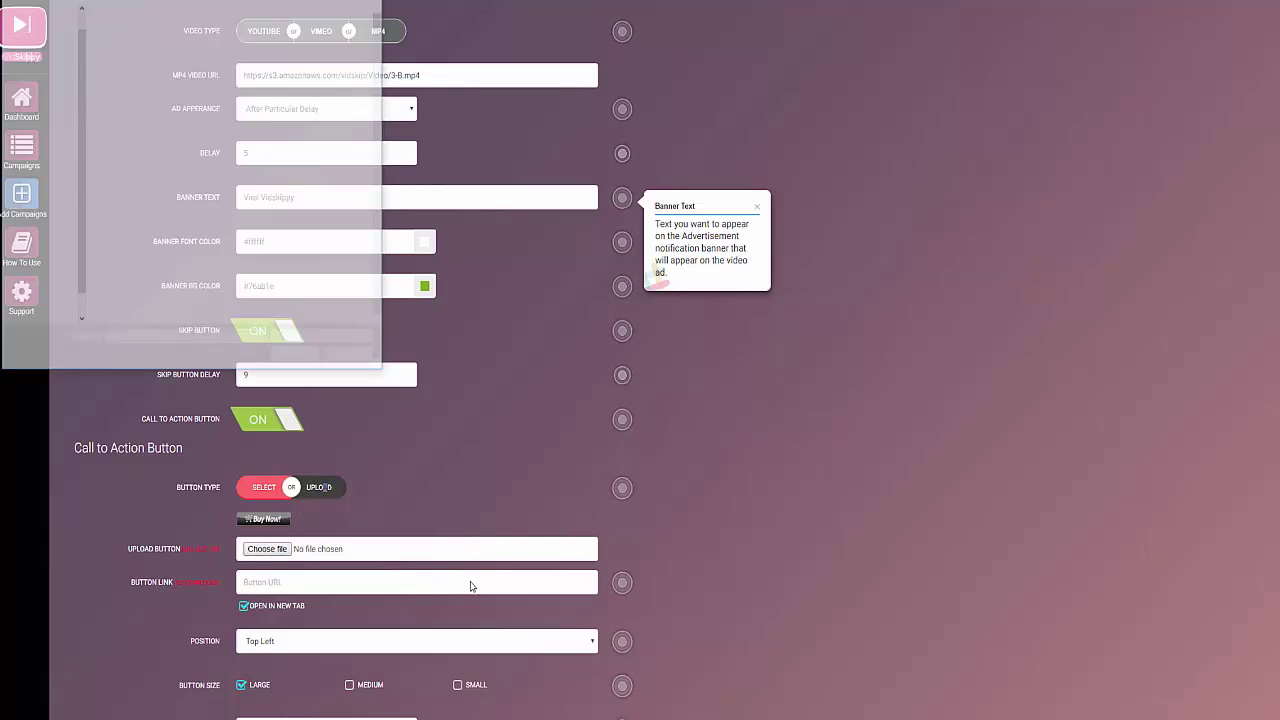
left_click(296, 354)
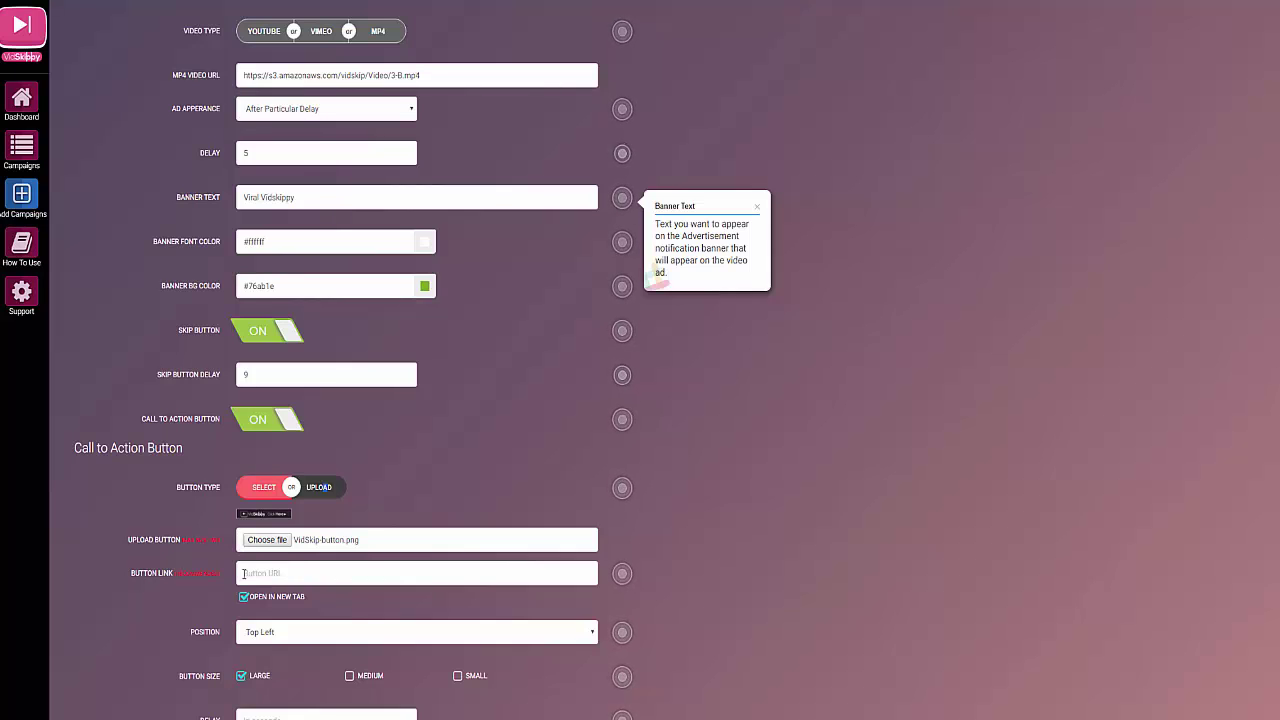
left_click(243, 574)
type("http://4-u.co/about-vidskippy/")
left_click(746, 567)
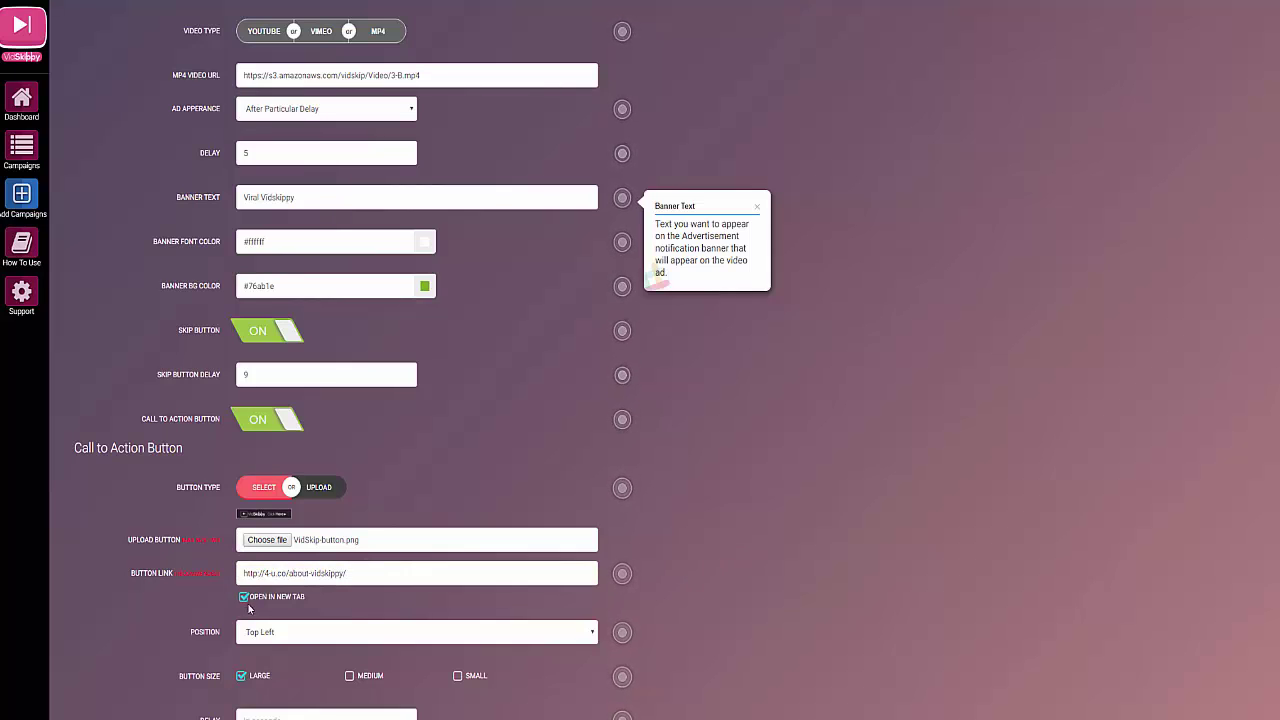
Step: Position the call to action button at Middle Center and set its delay to 8 seconds
scroll(535, 542, "down", 1)
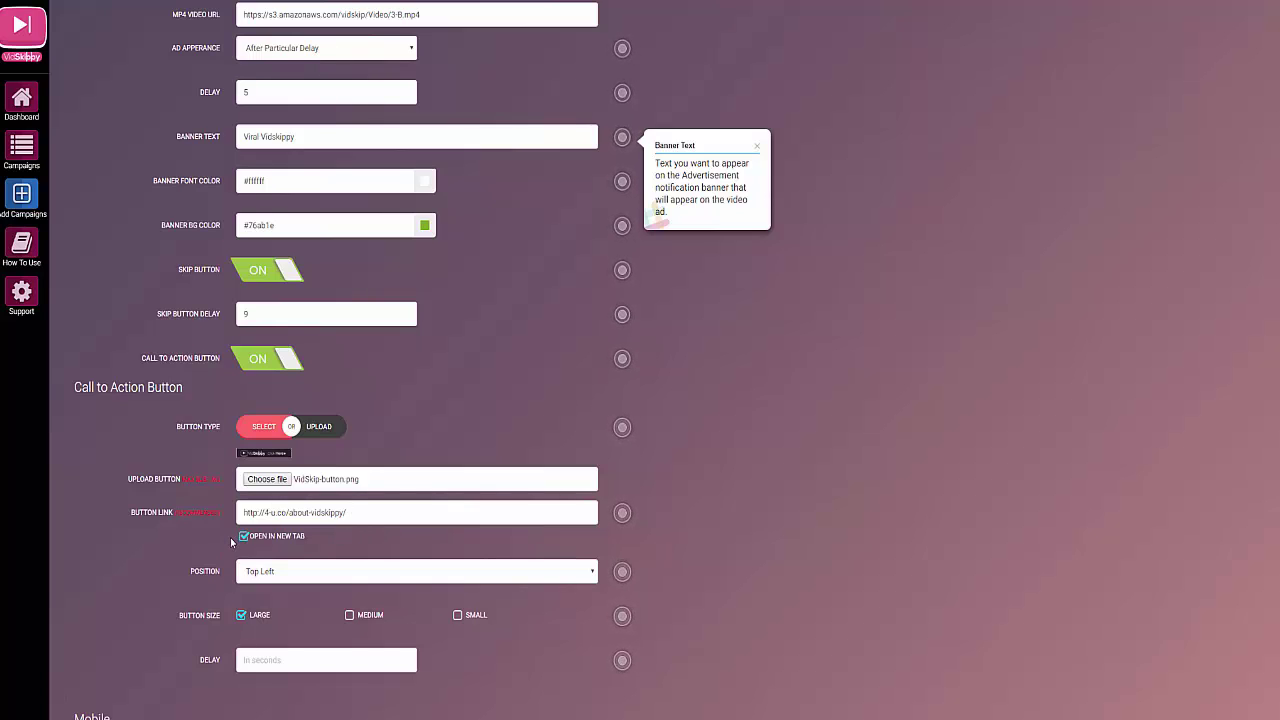
left_click(592, 571)
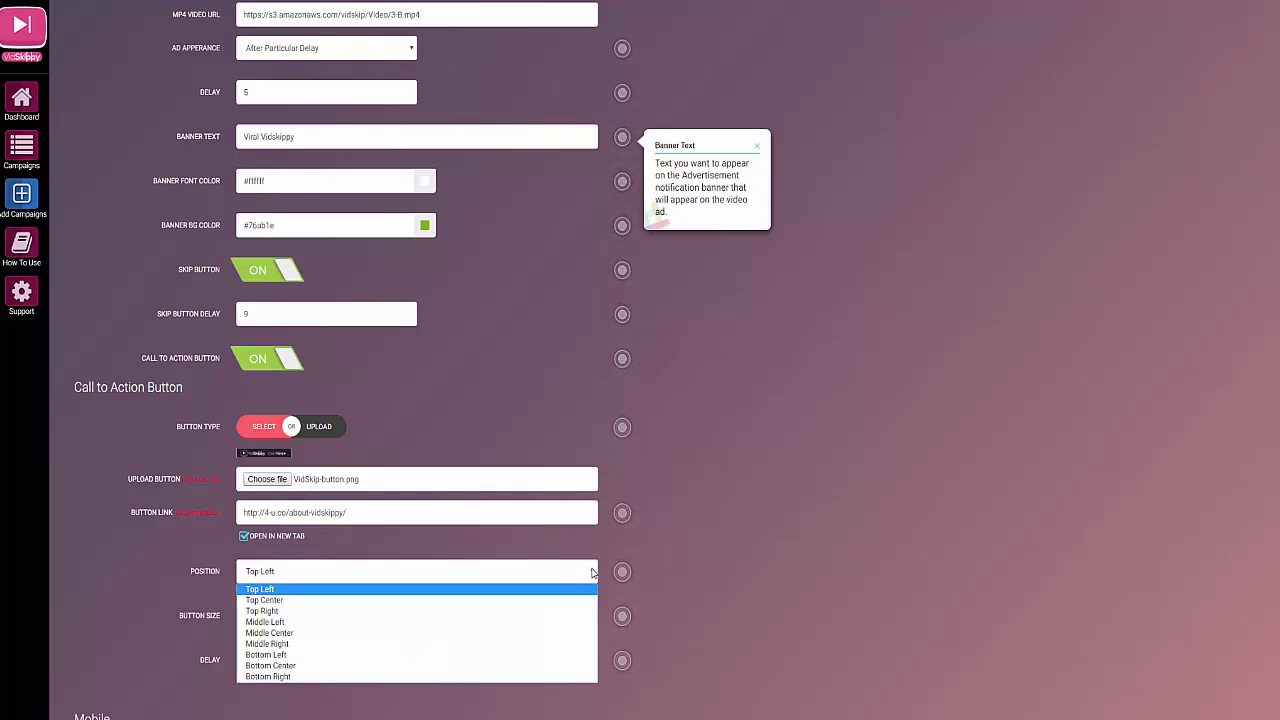
left_click(289, 634)
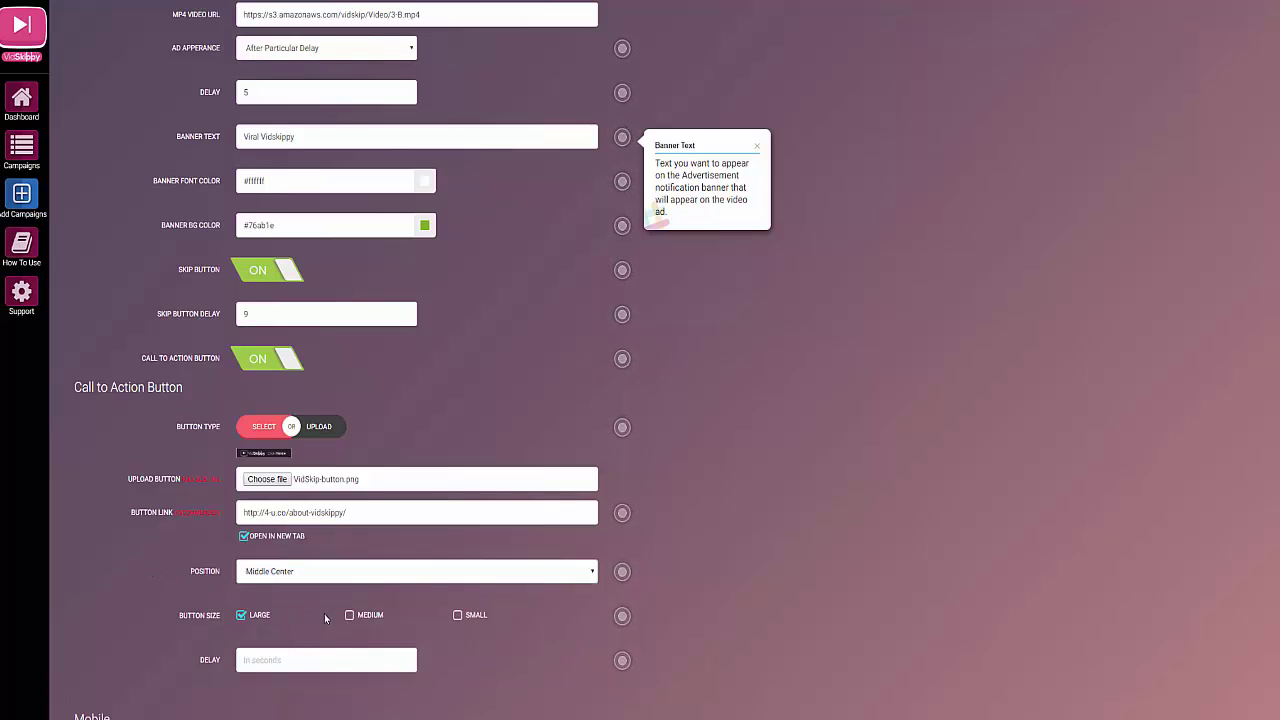
scroll(322, 614, "down", 1)
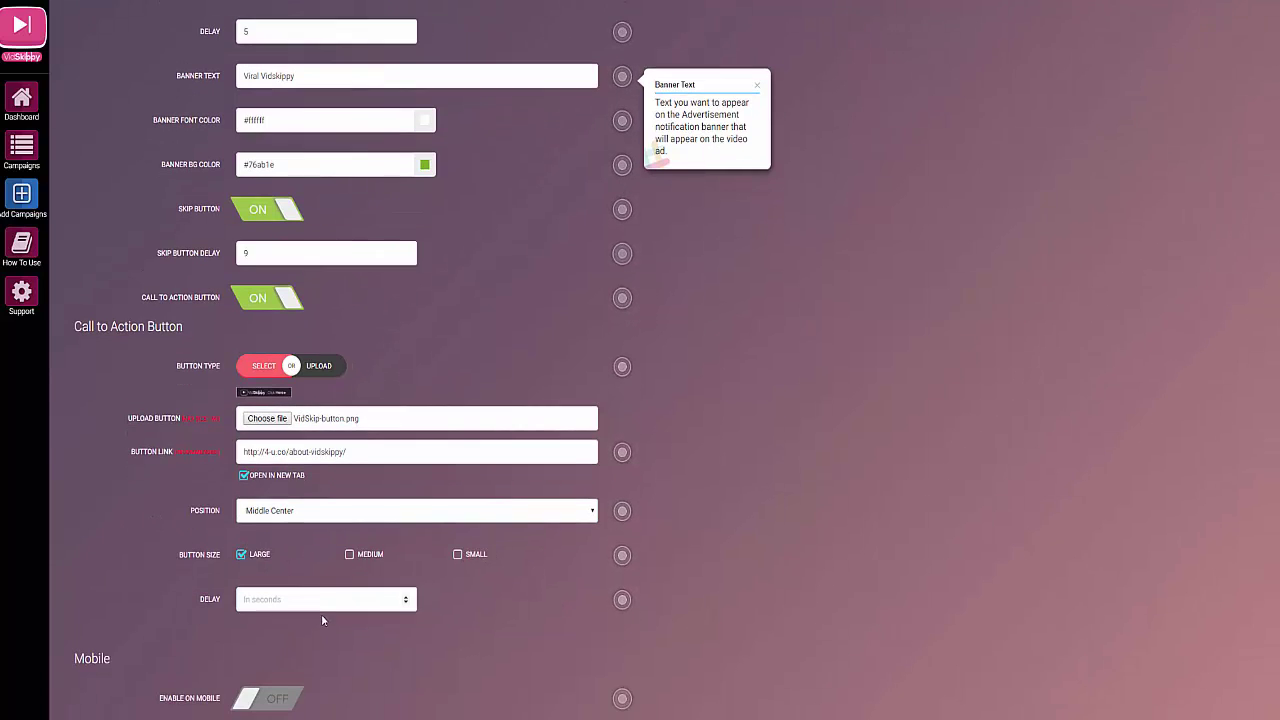
left_click(405, 603)
type("8")
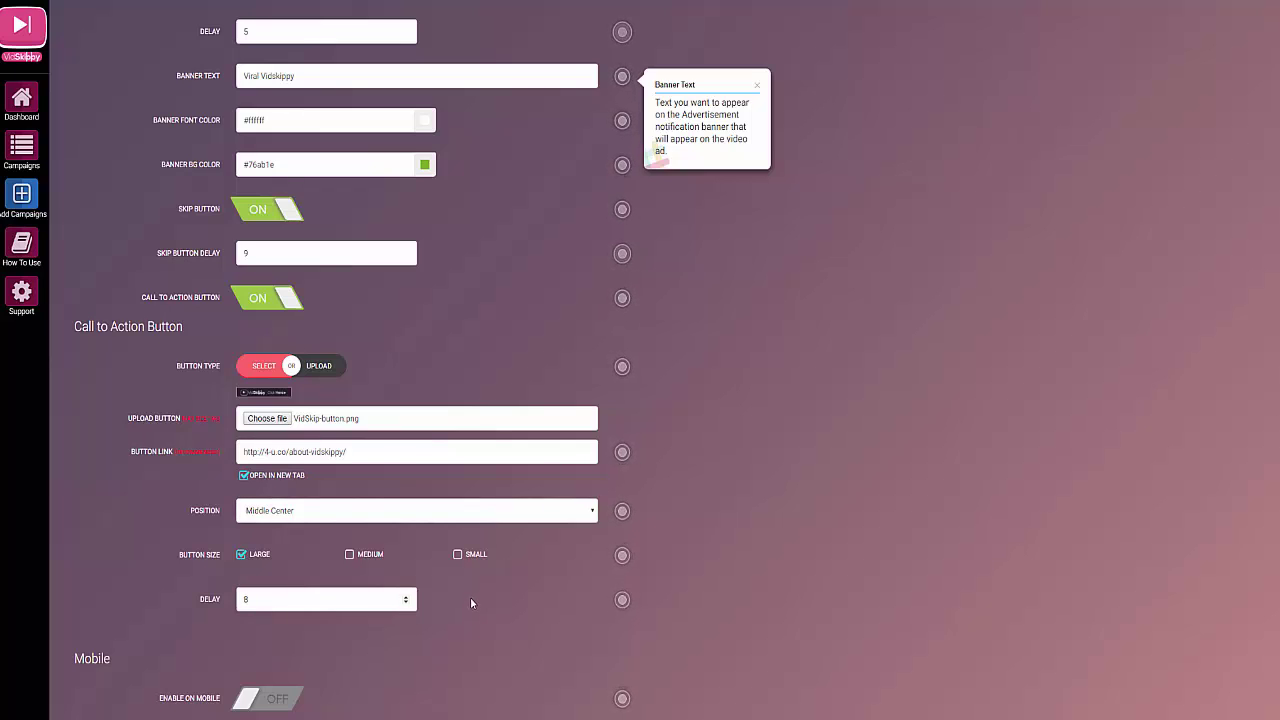
Step: Enable the campaign on mobile and publish it
scroll(413, 509, "down", 2)
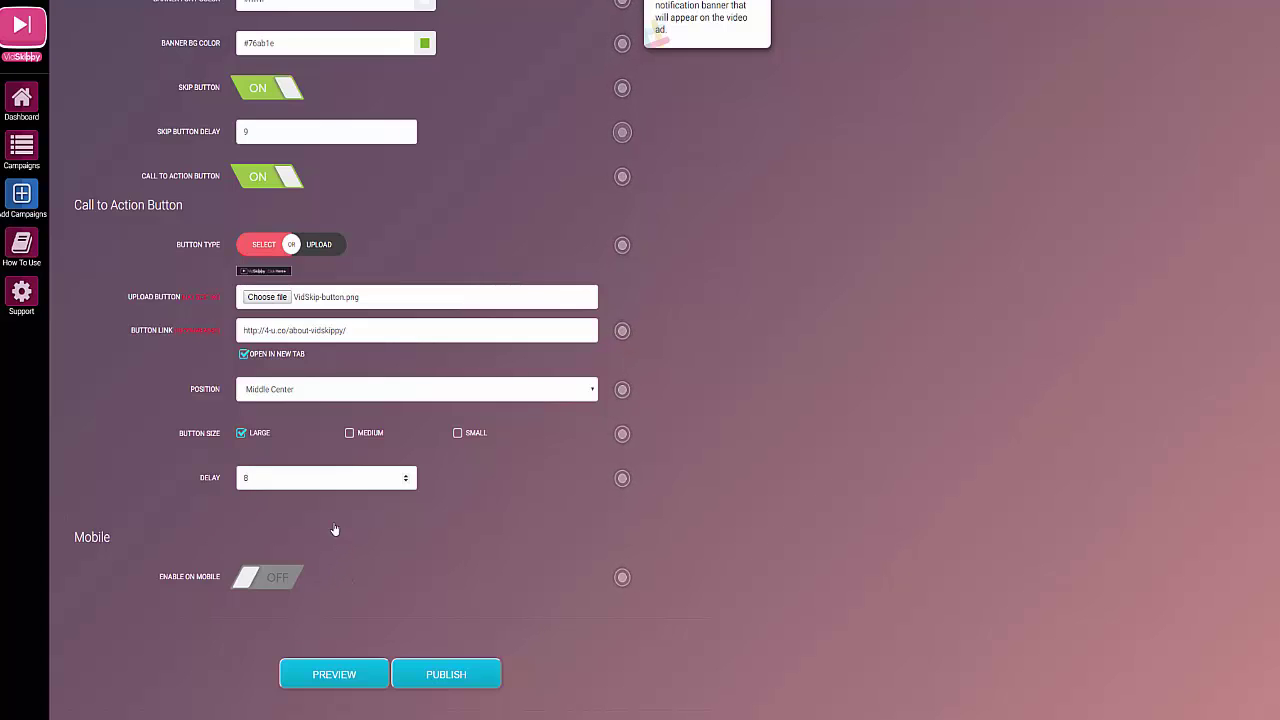
left_click(250, 578)
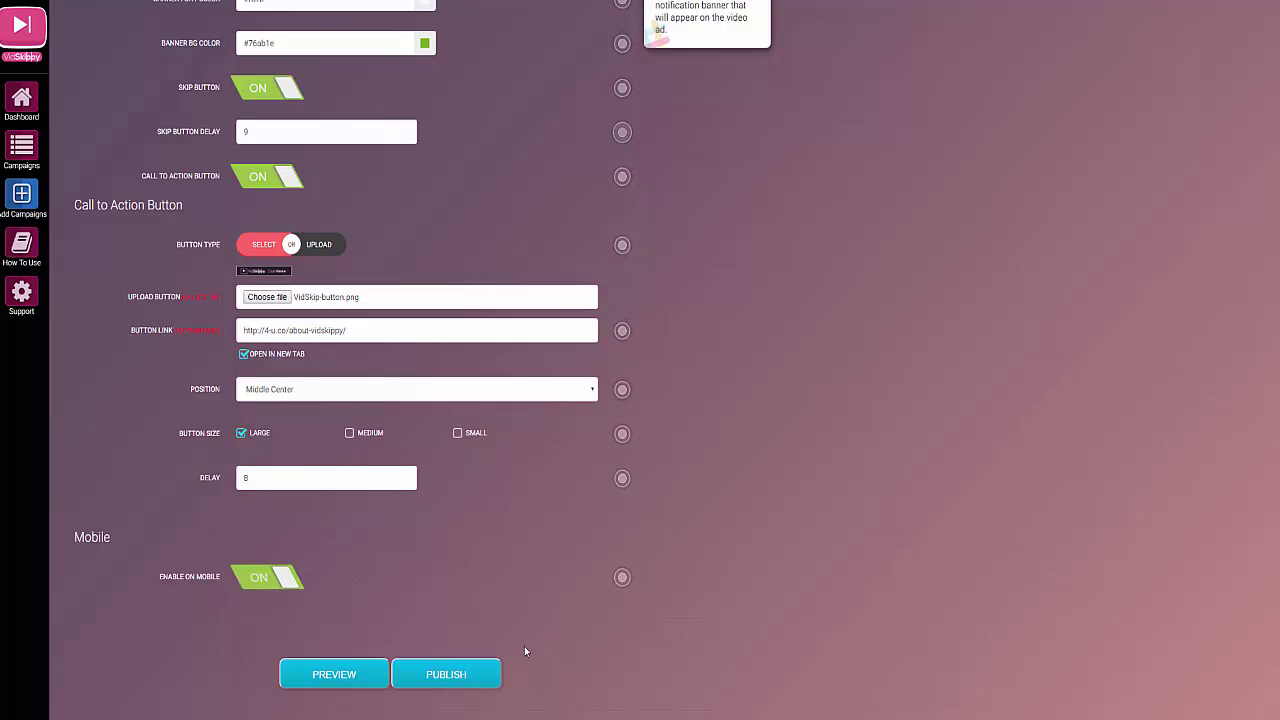
left_click(447, 678)
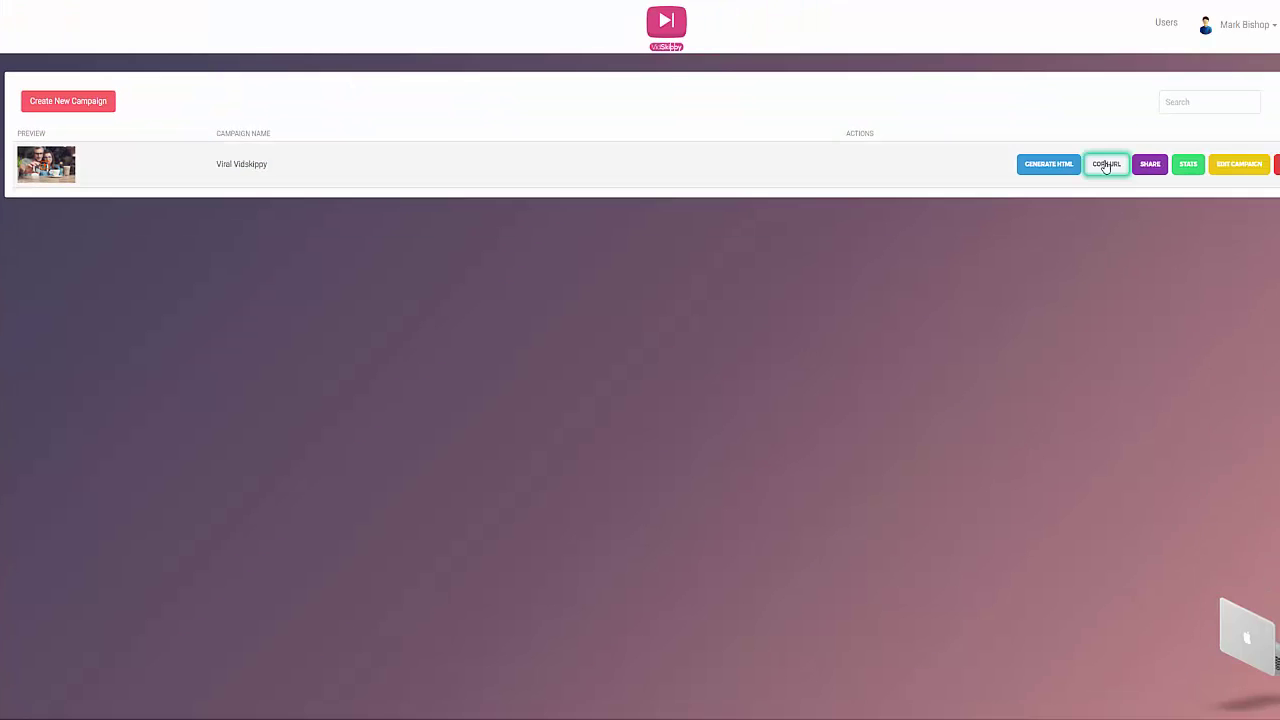
Step: Open the published Viral Vidskippy campaign's copied URL in a new browser tab and test the ad's call to action button
left_click(1107, 165)
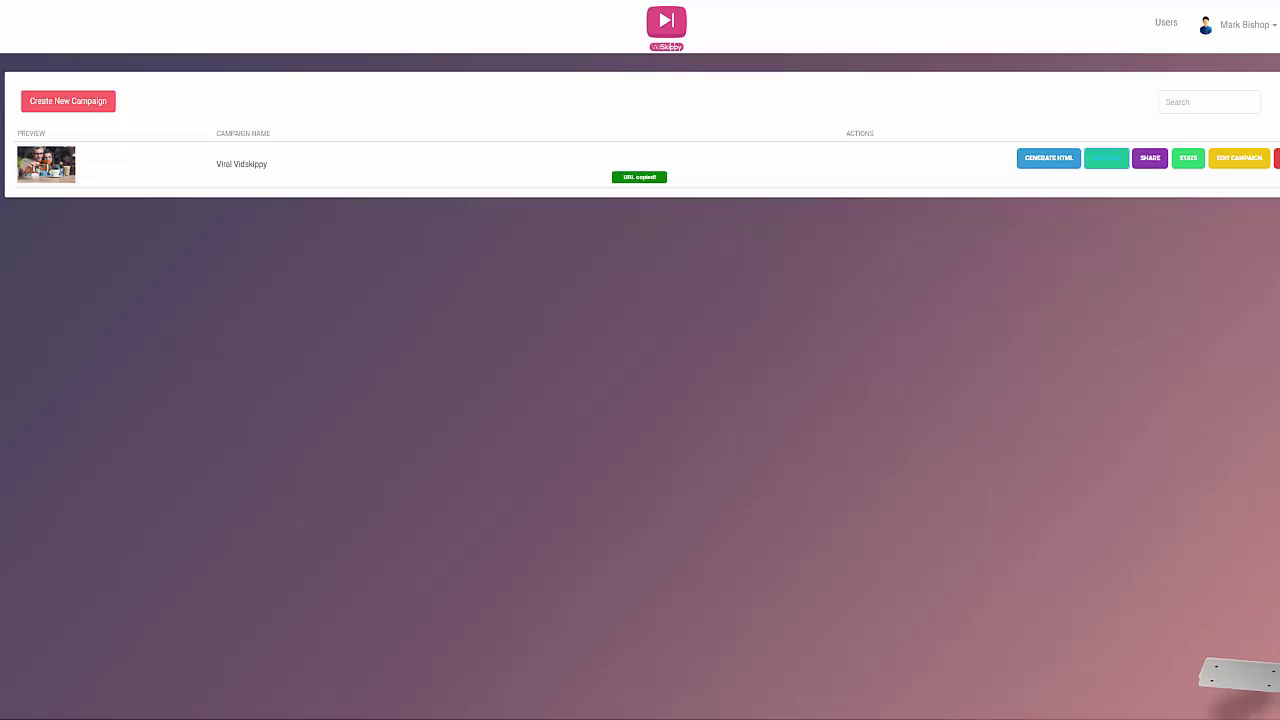
key("ctrl+t")
right_click(454, 1)
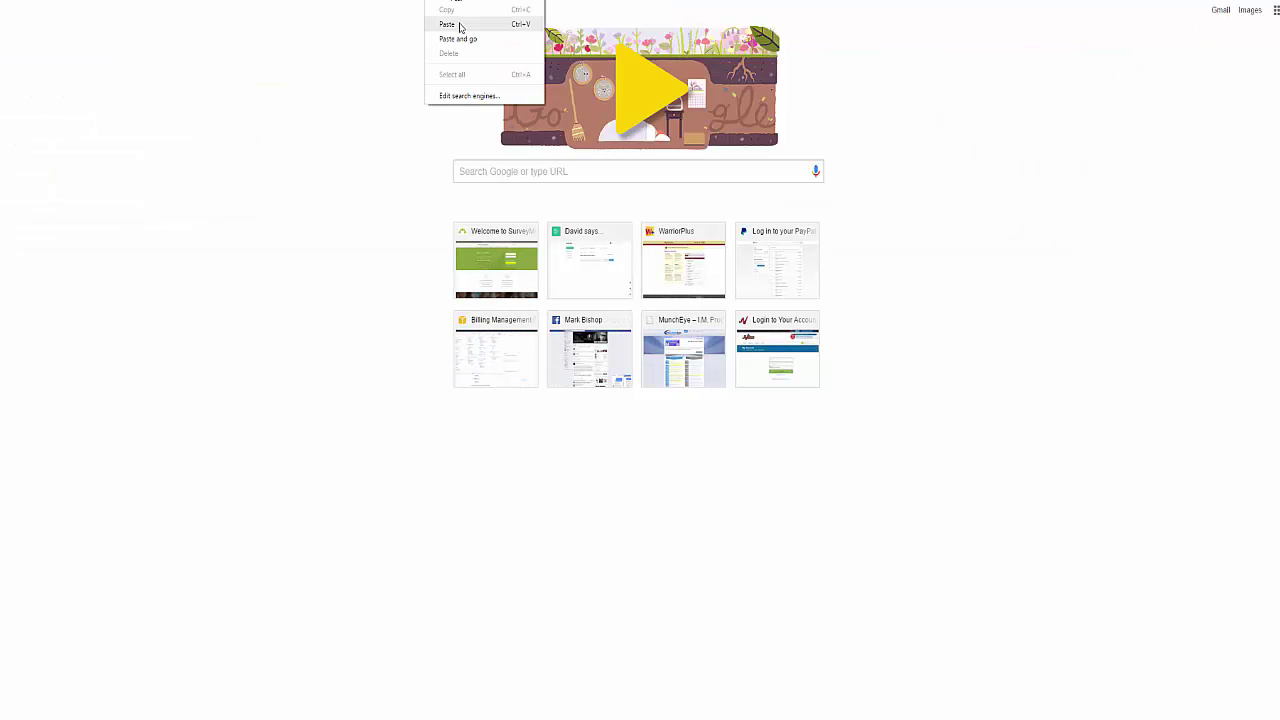
left_click(466, 40)
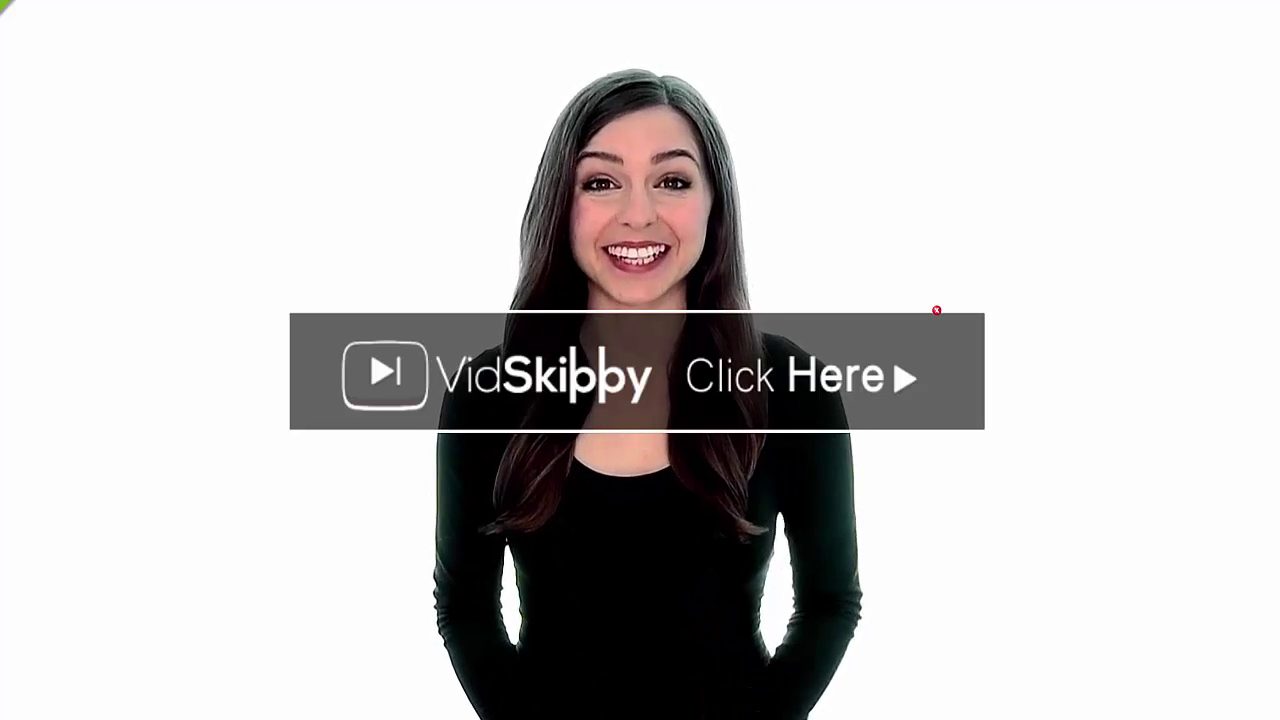
left_click(378, 377)
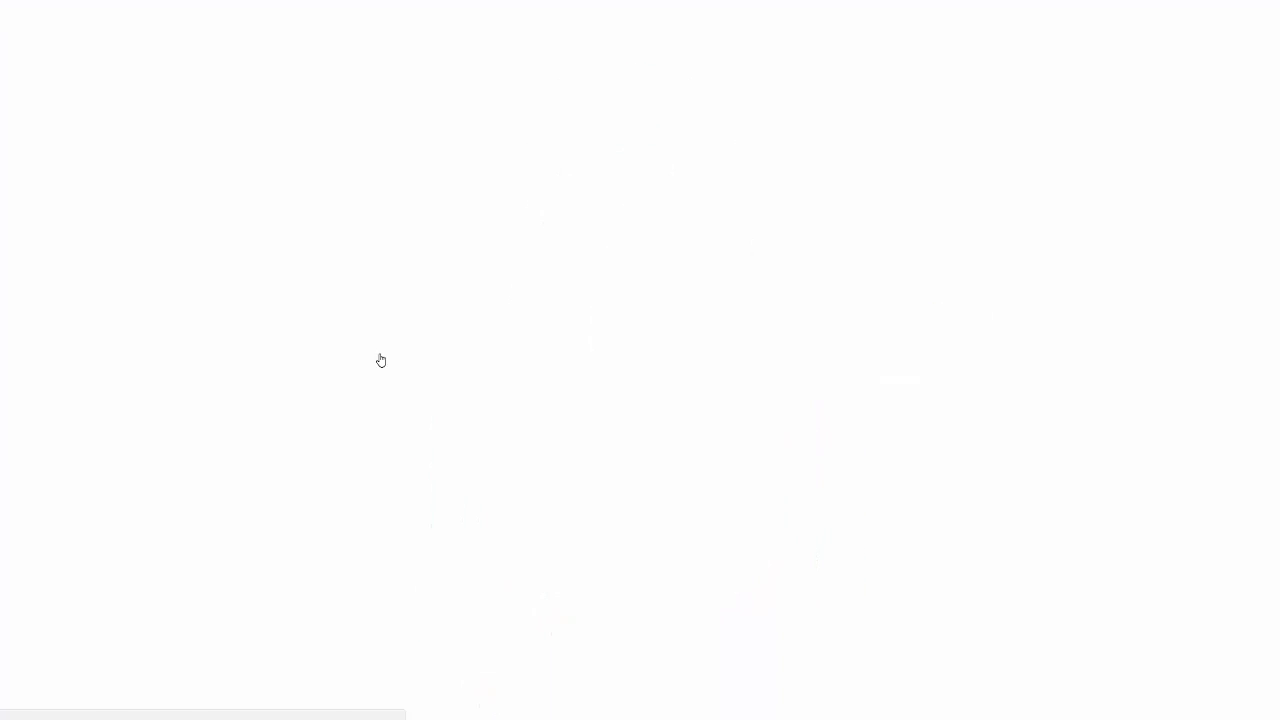